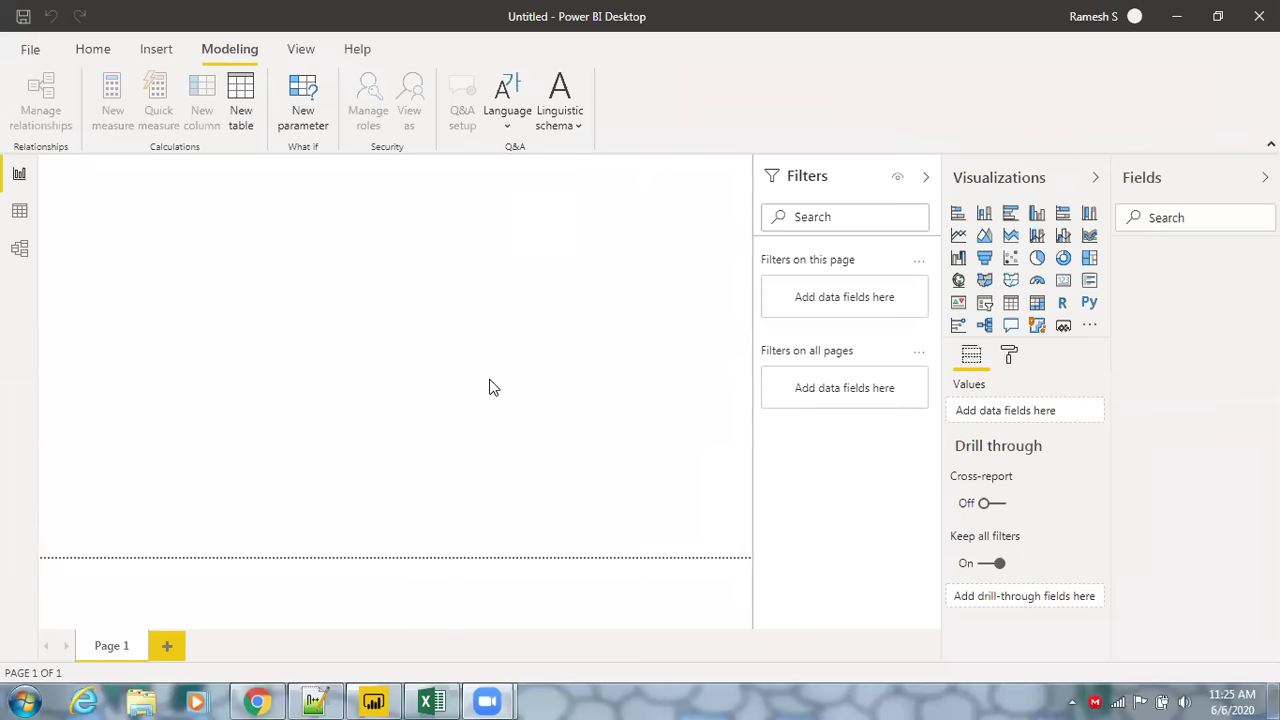
Bring up the Power Bi videos Excel workbook from the taskbar.
click(427, 700)
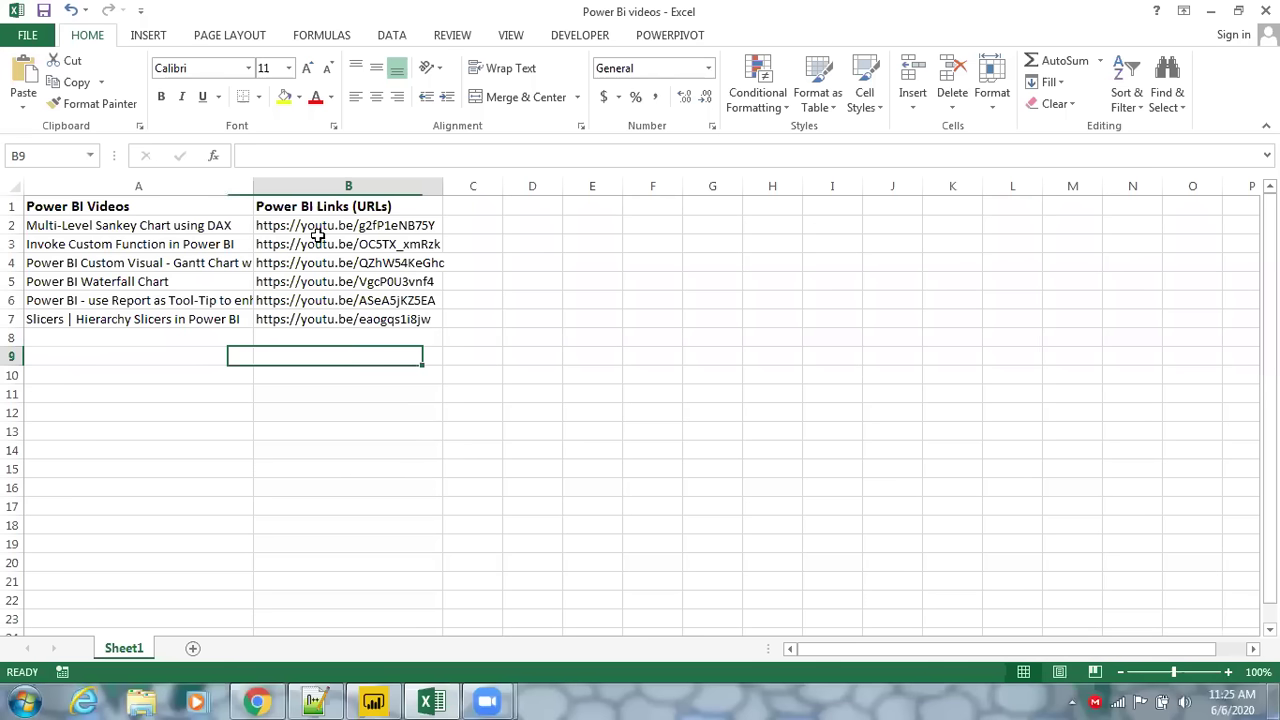
Autofit column A so the full video titles show, then go back to Power BI.
click(298, 226)
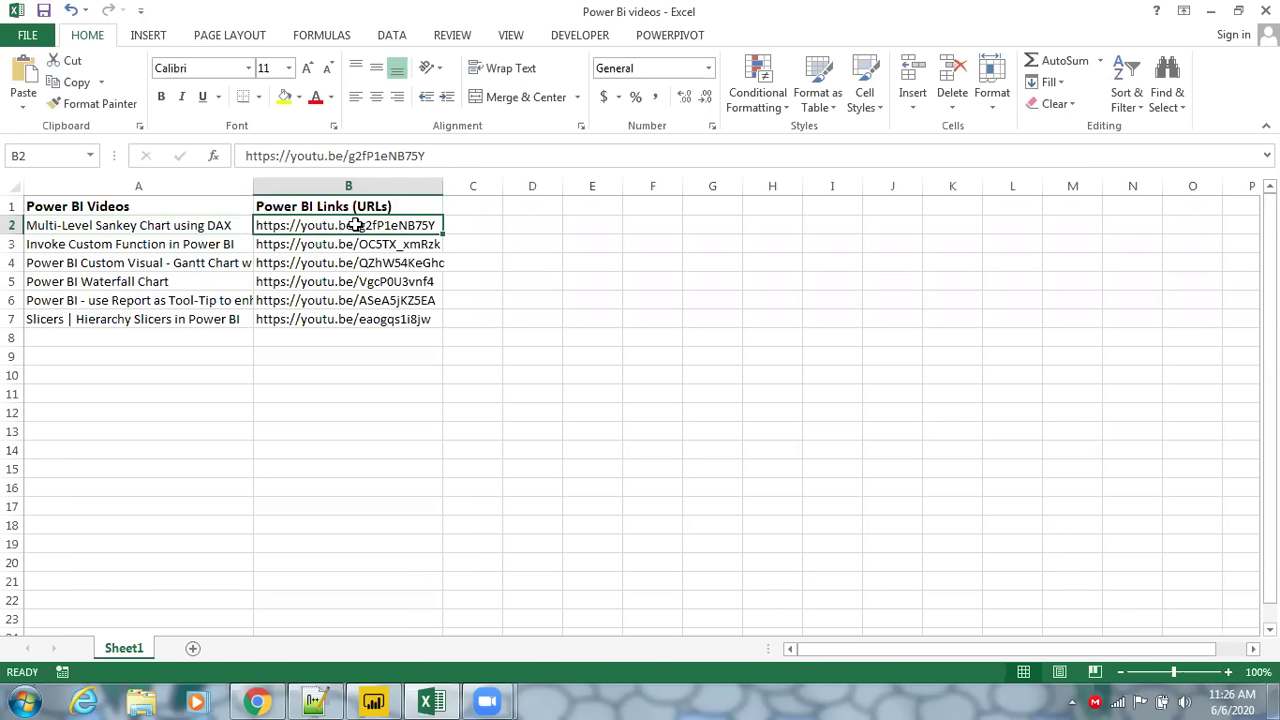
drag(120, 208, 300, 322)
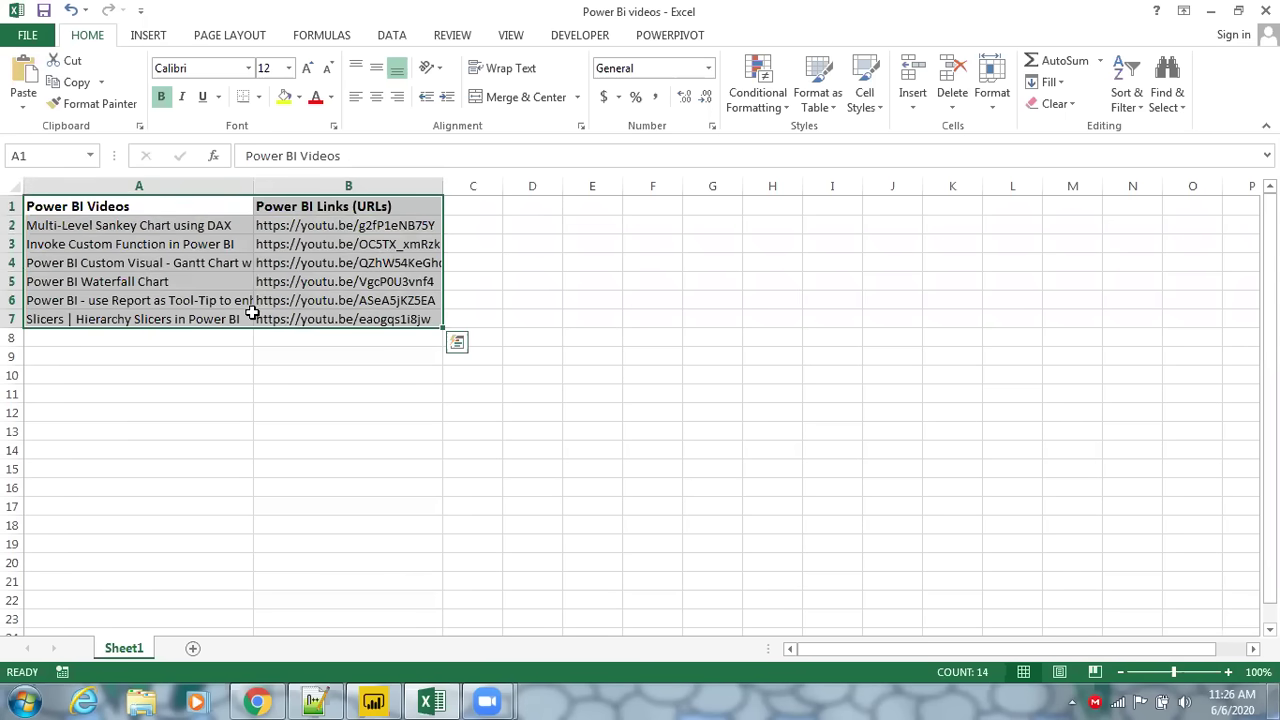
double_click(255, 180)
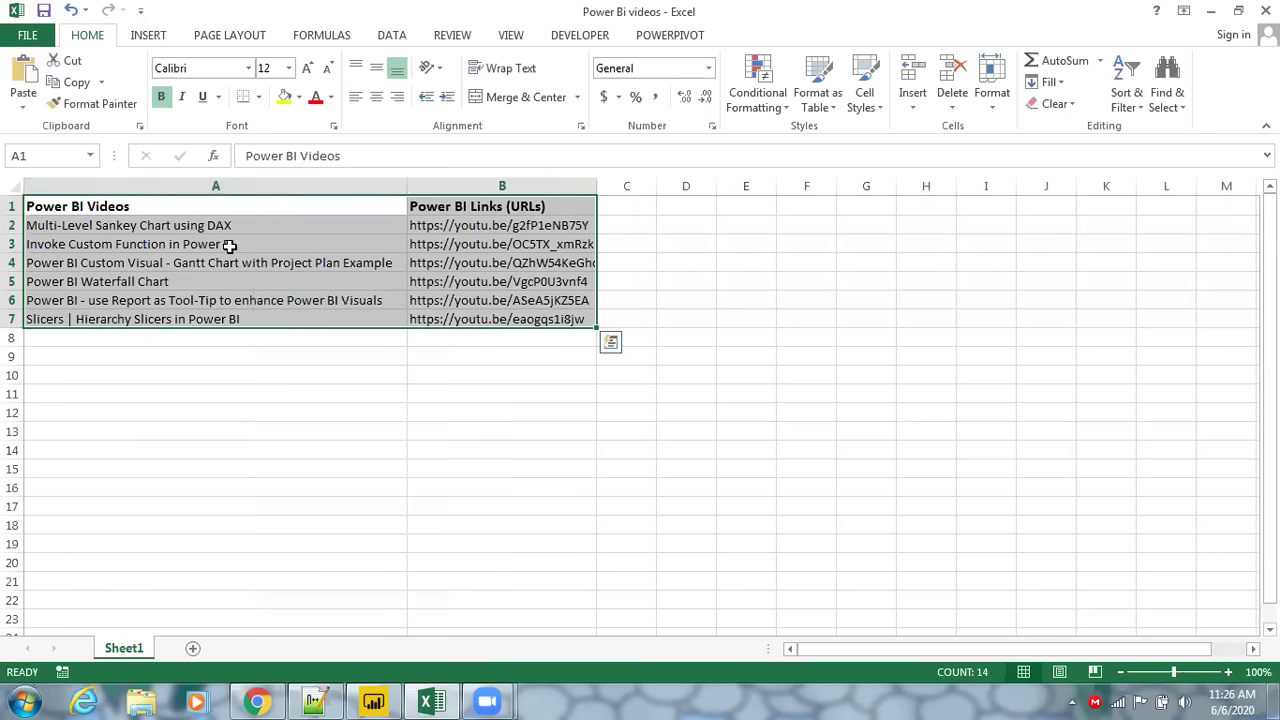
click(230, 246)
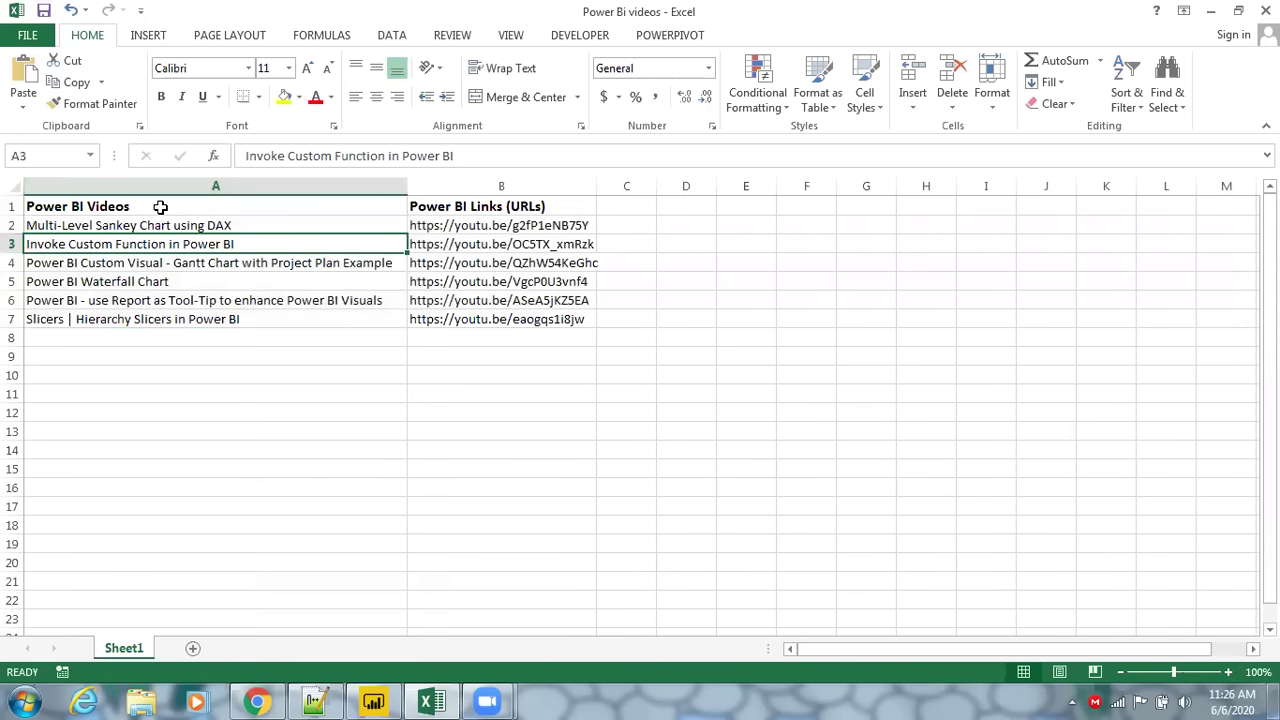
click(160, 209)
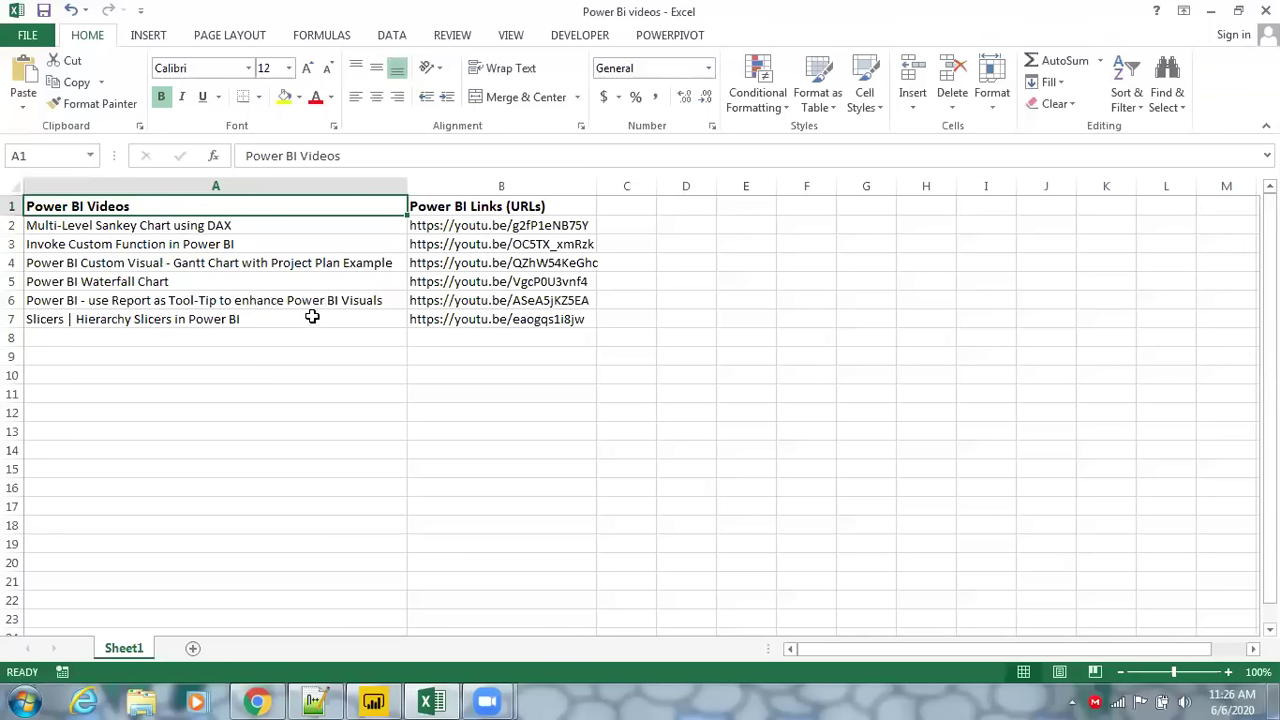
click(373, 701)
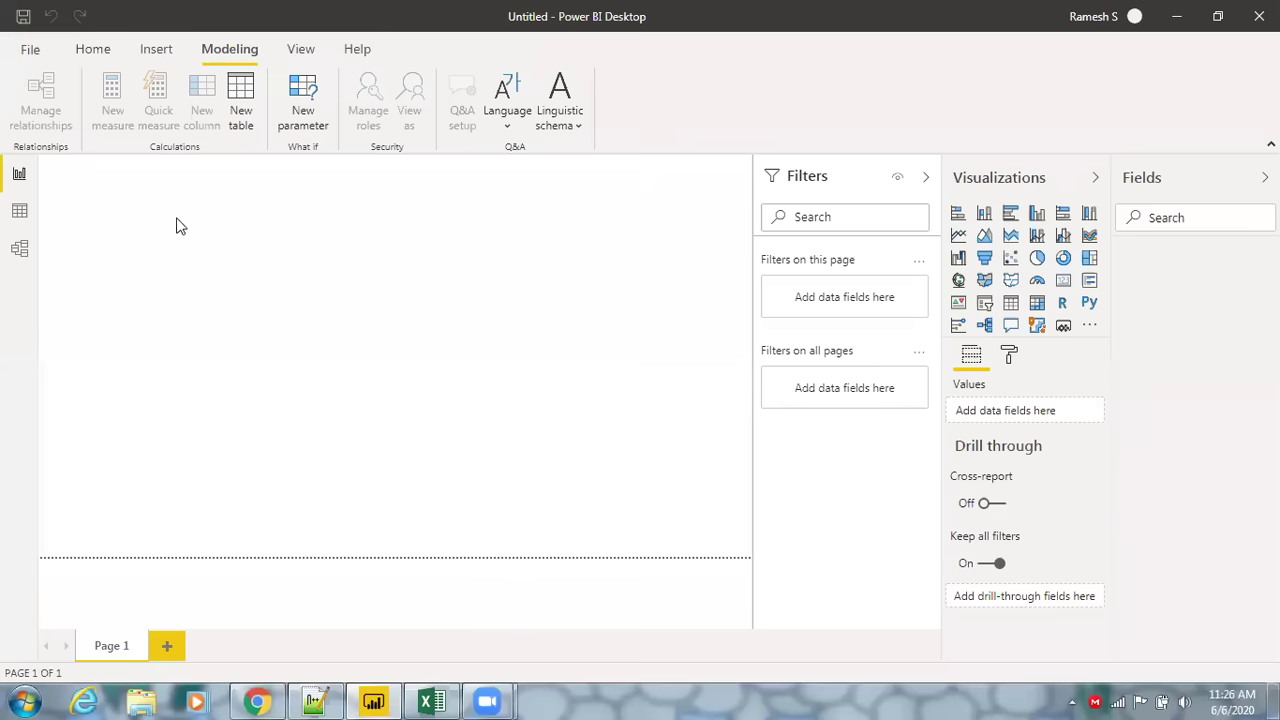
Start a new blank report and import the Power Bi videos.xlsx workbook from Excel.
click(48, 56)
click(28, 72)
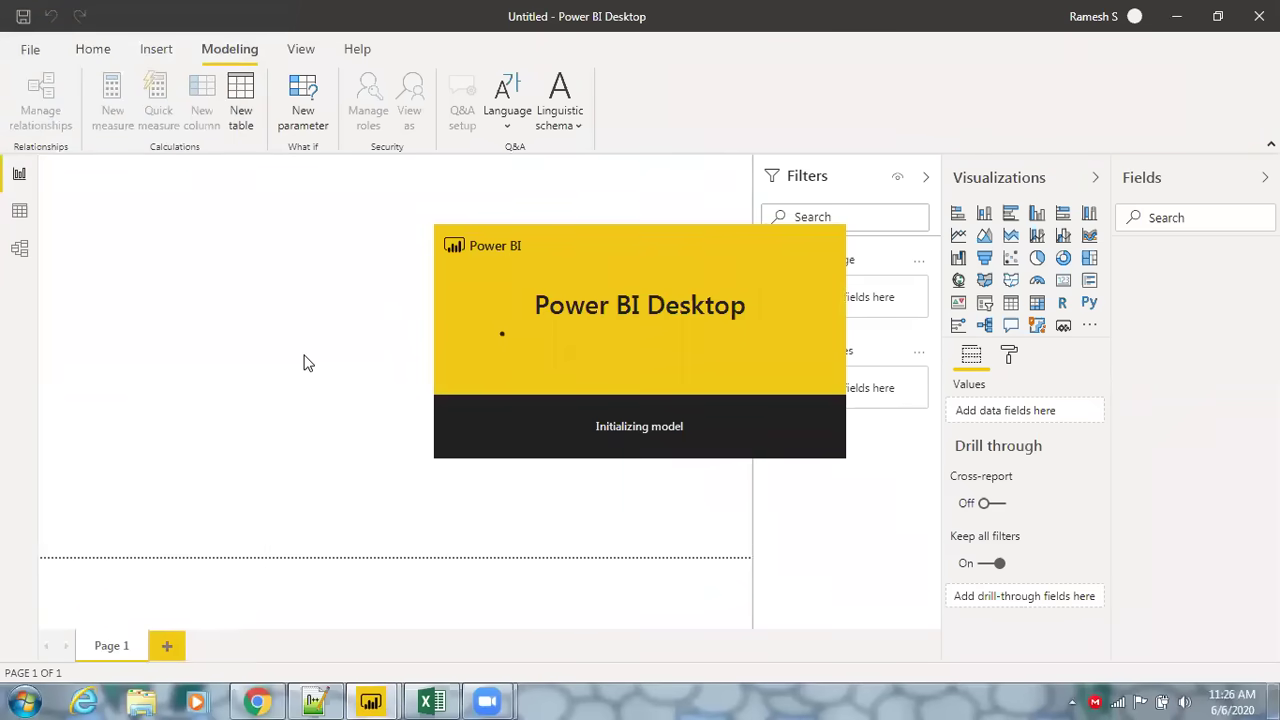
click(93, 55)
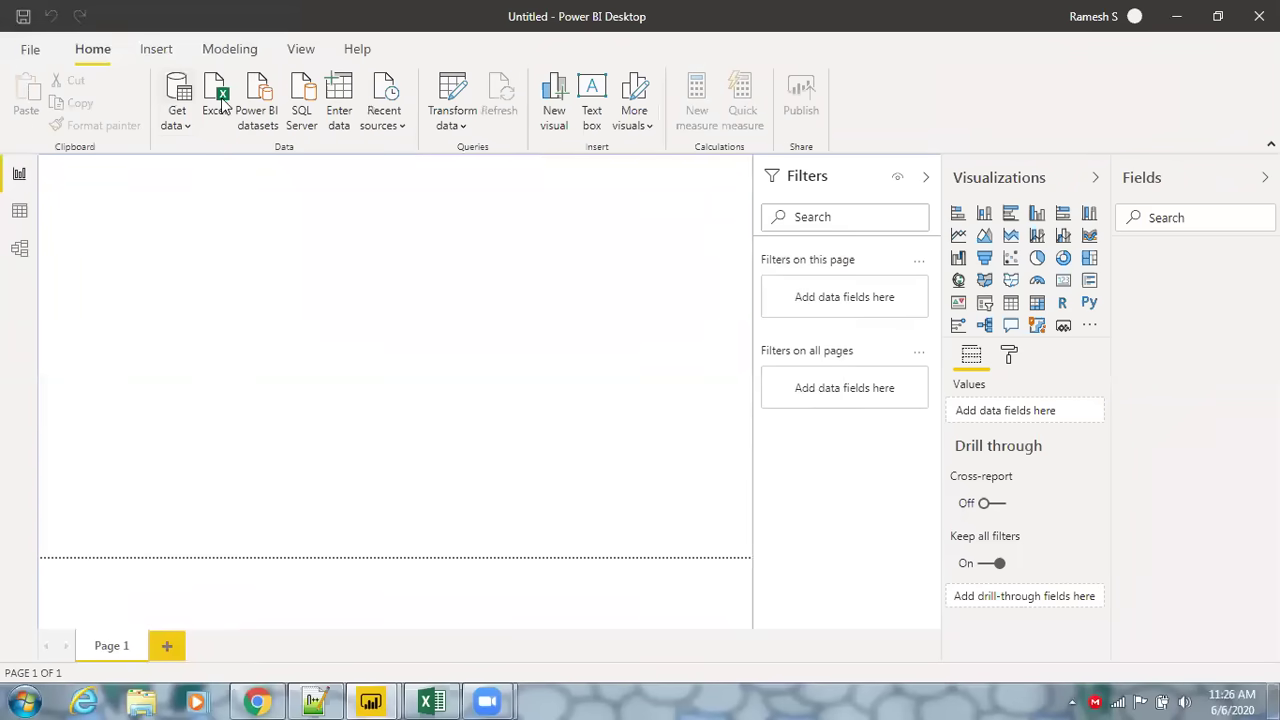
click(223, 112)
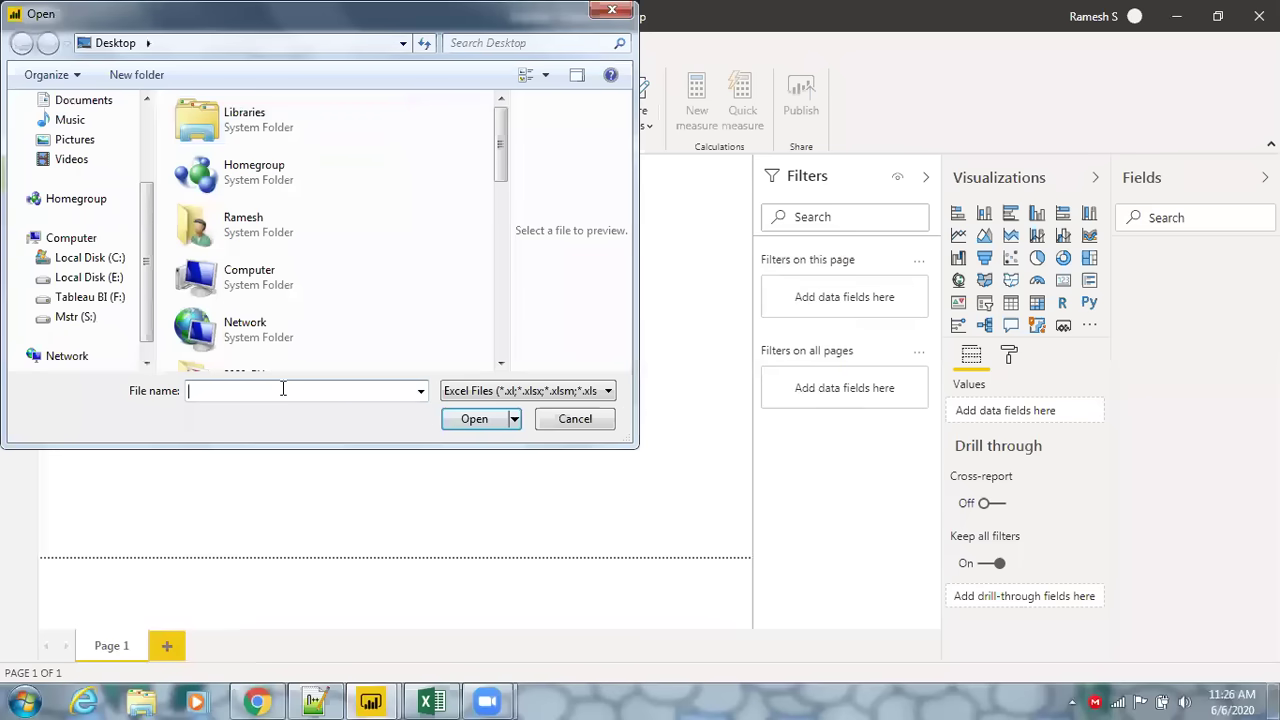
text(powe)
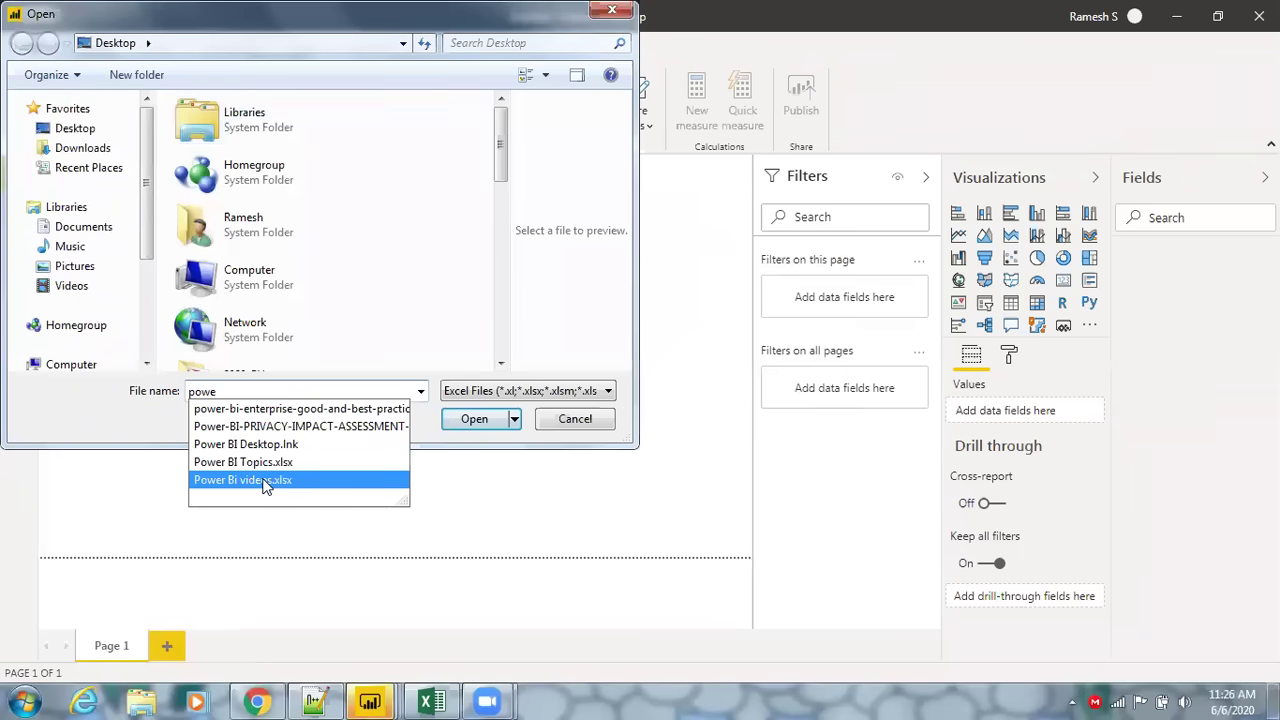
click(478, 420)
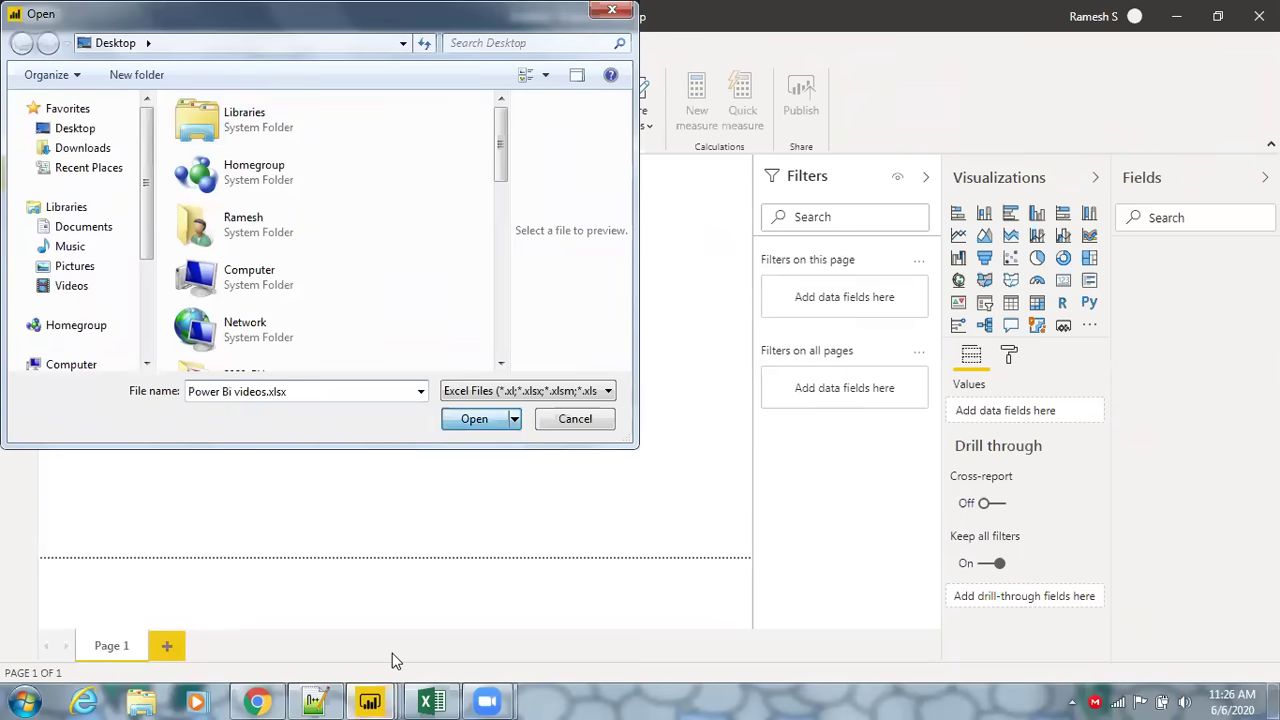
mouse_move(379, 700)
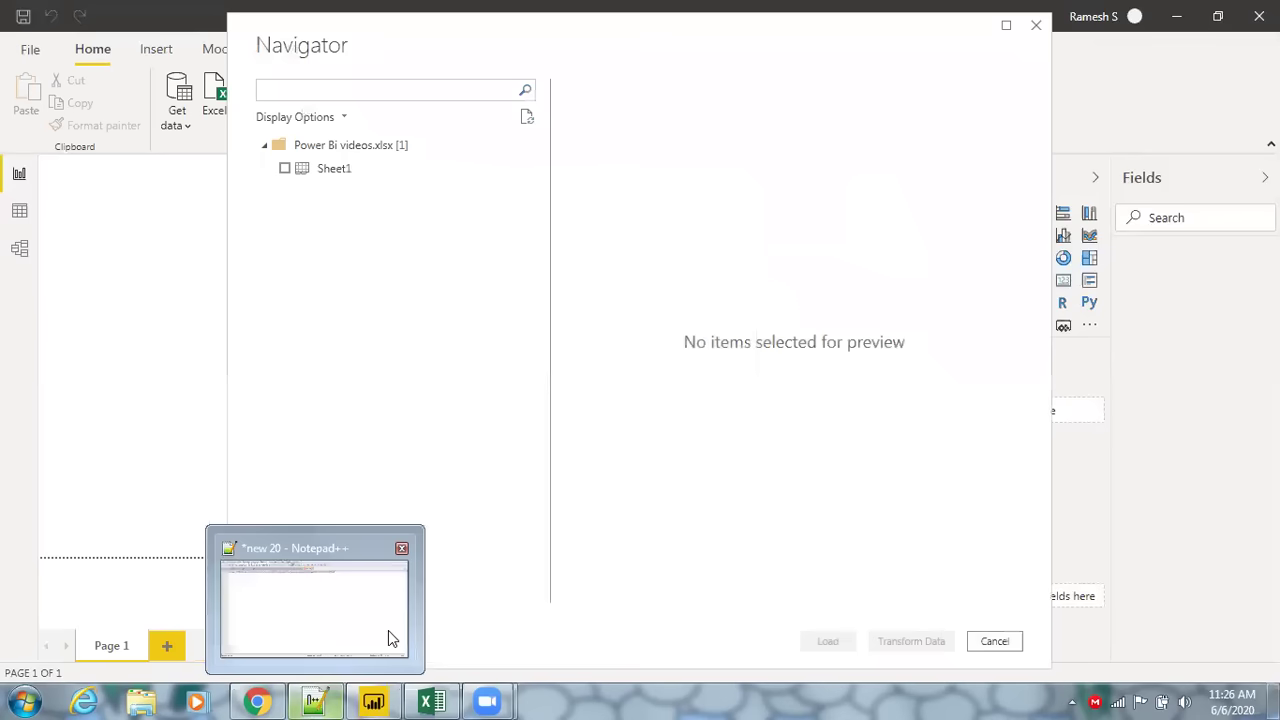
Tick Sheet1 in the Navigator to preview its video titles and links.
click(285, 169)
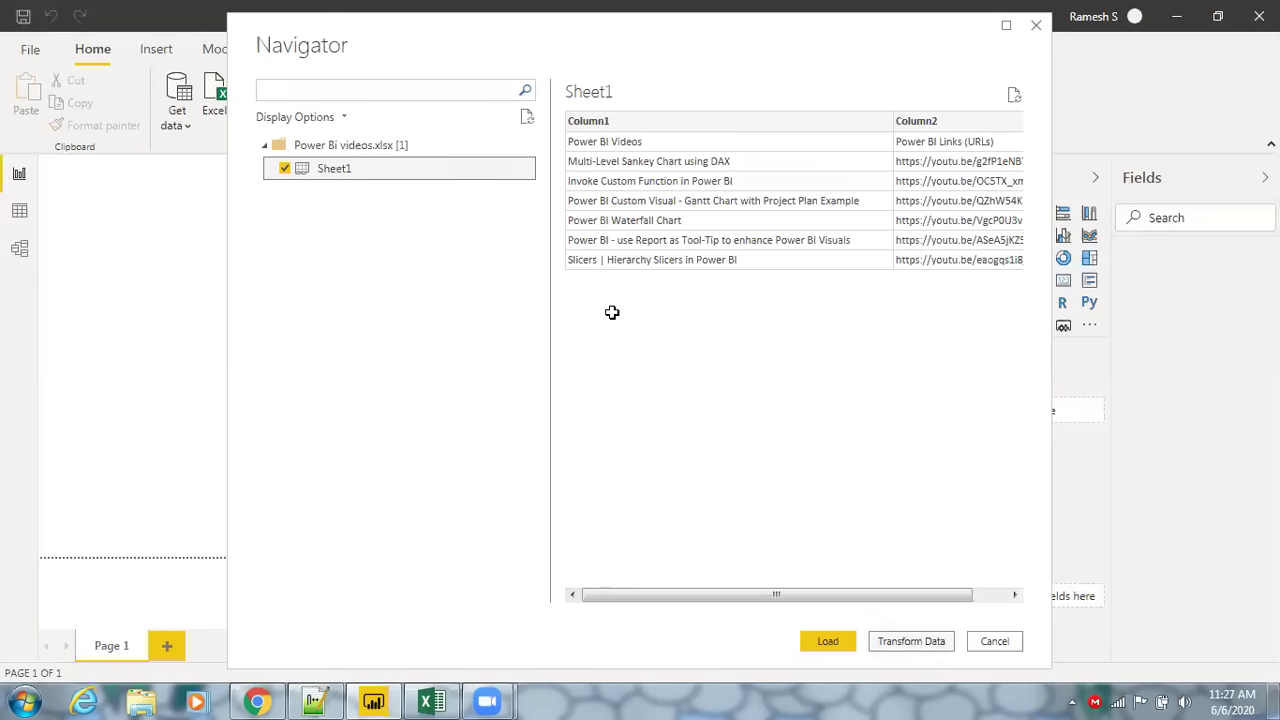
key(alt+Tab)
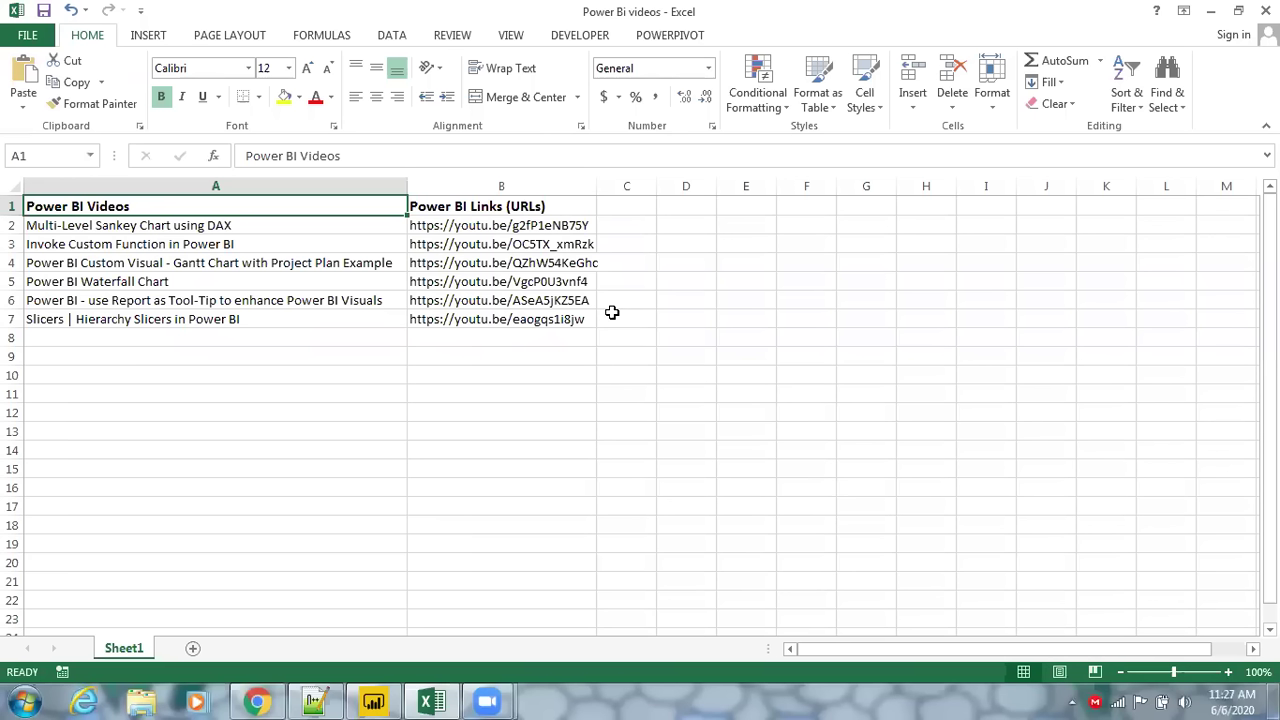
click(373, 700)
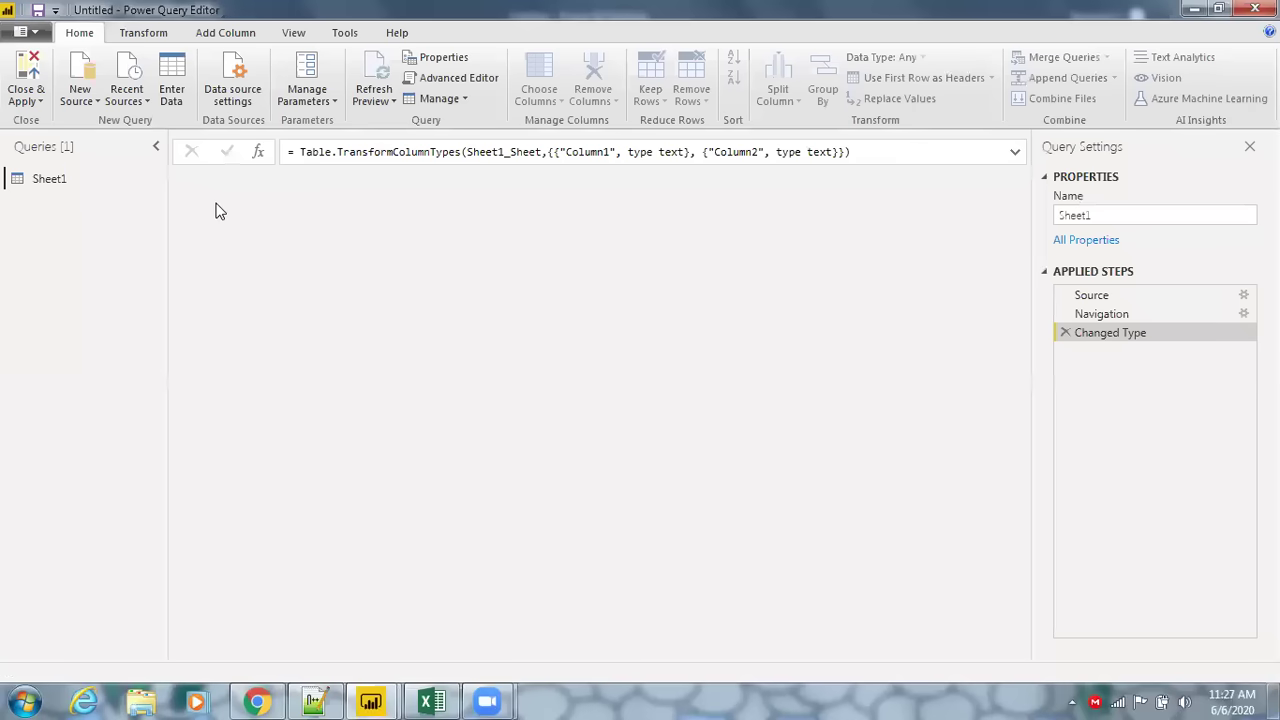
Promote Sheet1's first row to column headers in Power Query Editor.
click(143, 34)
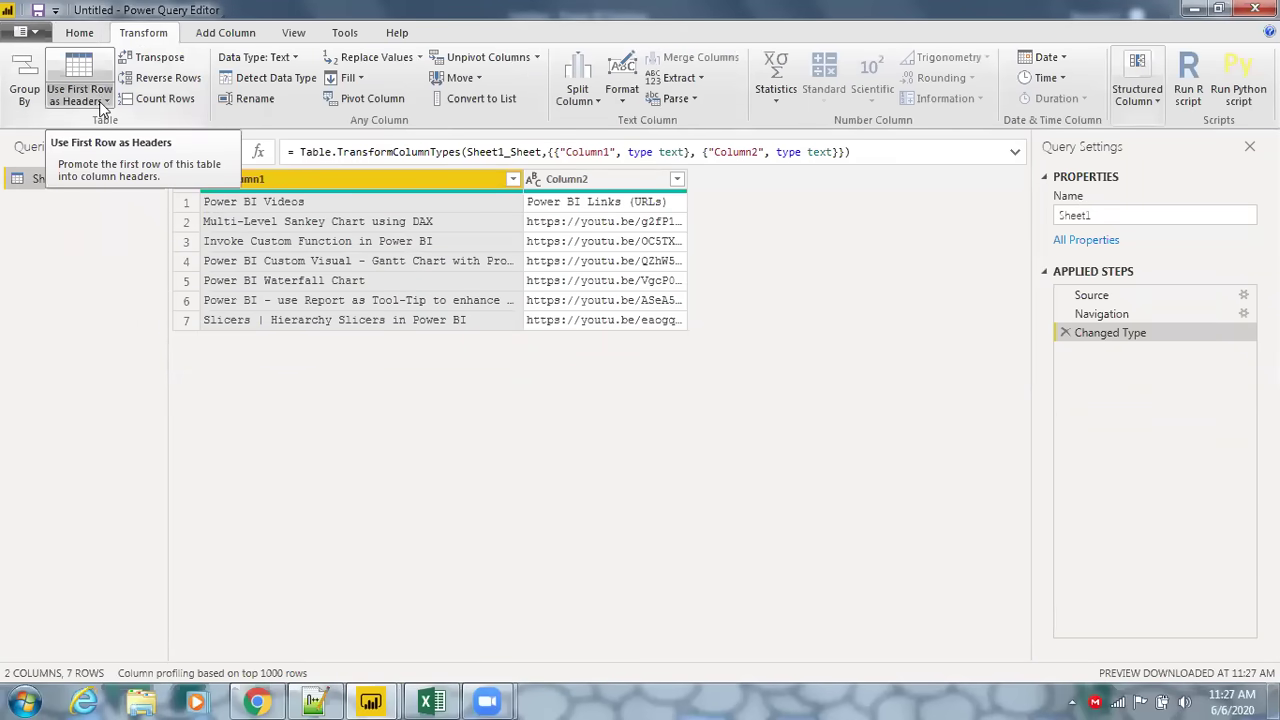
click(104, 101)
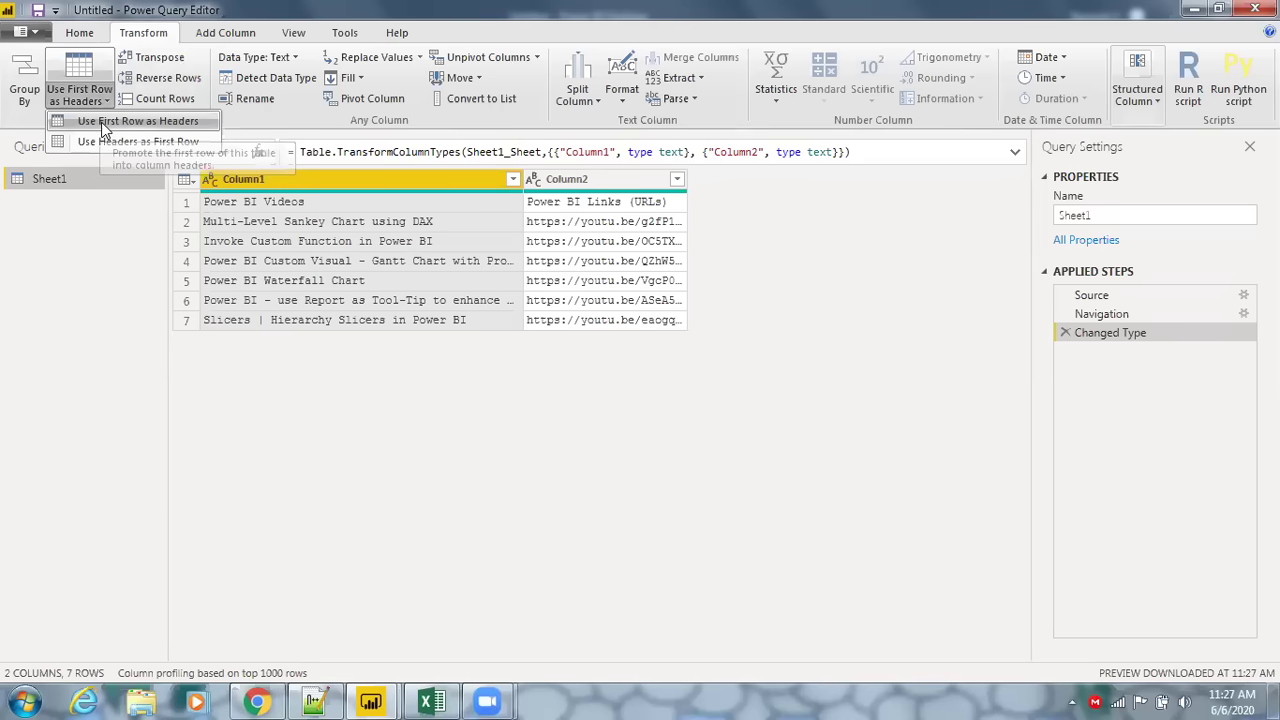
click(104, 124)
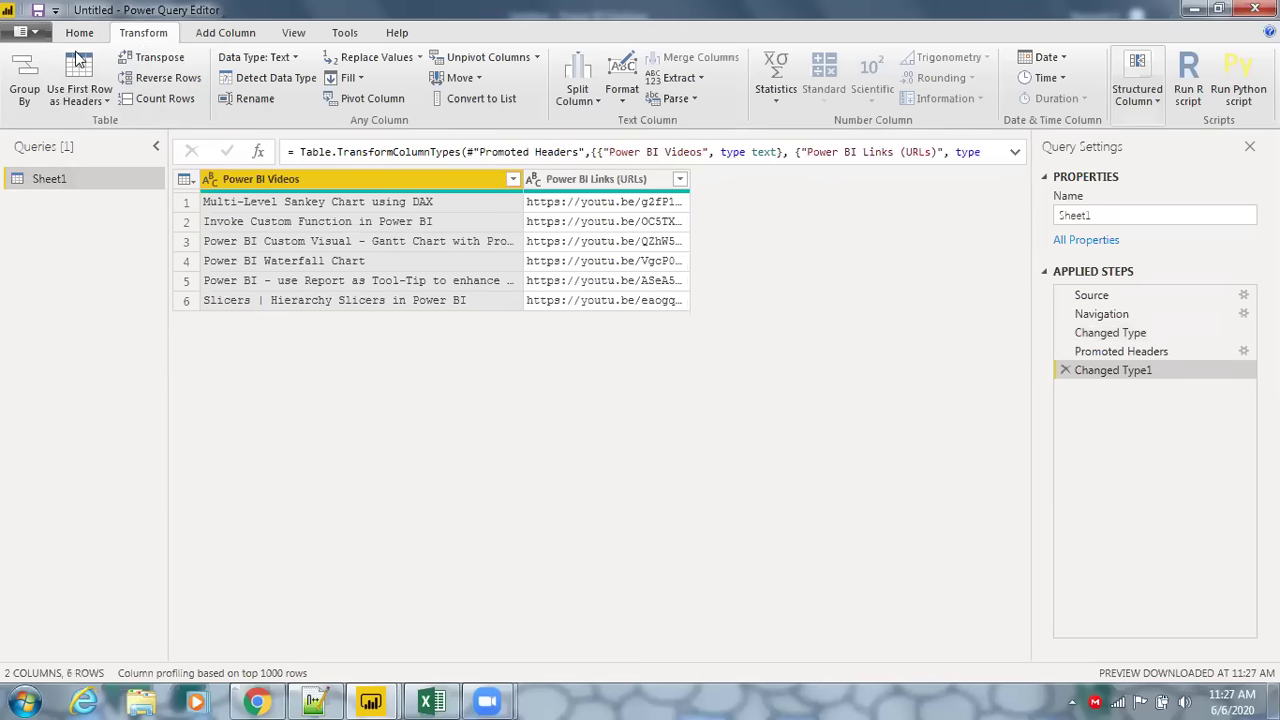
click(33, 33)
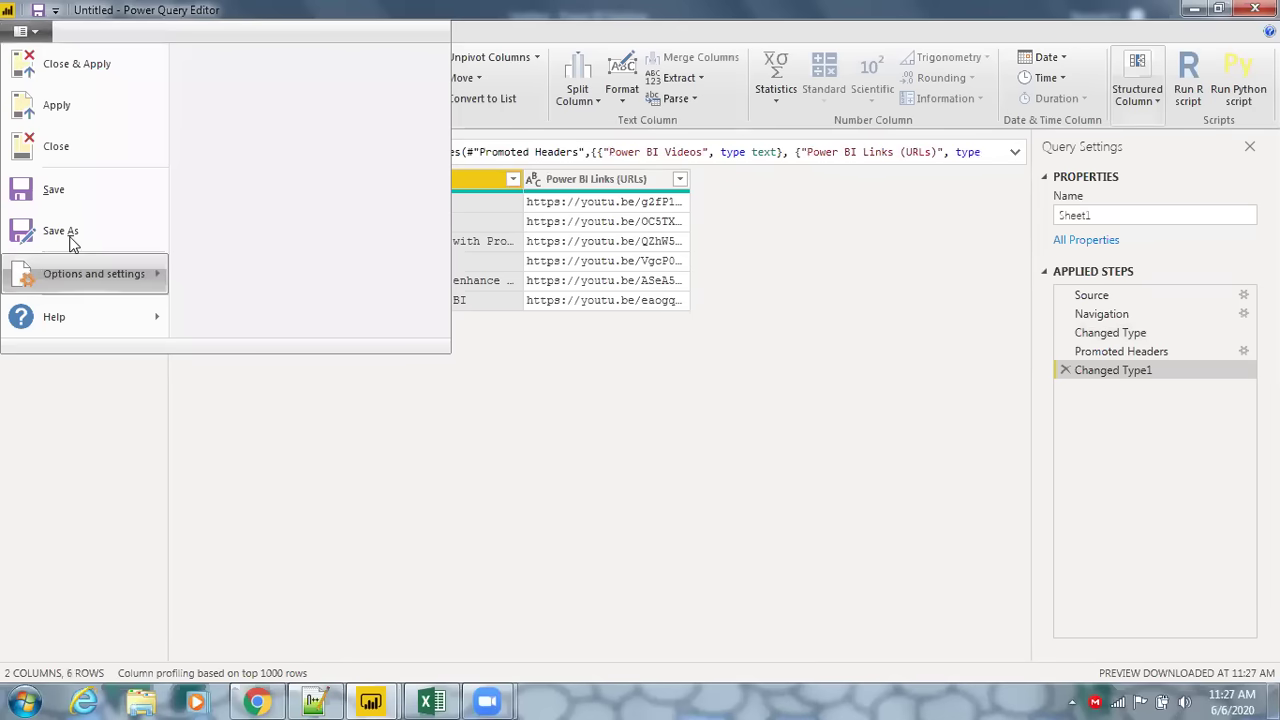
key(Escape)
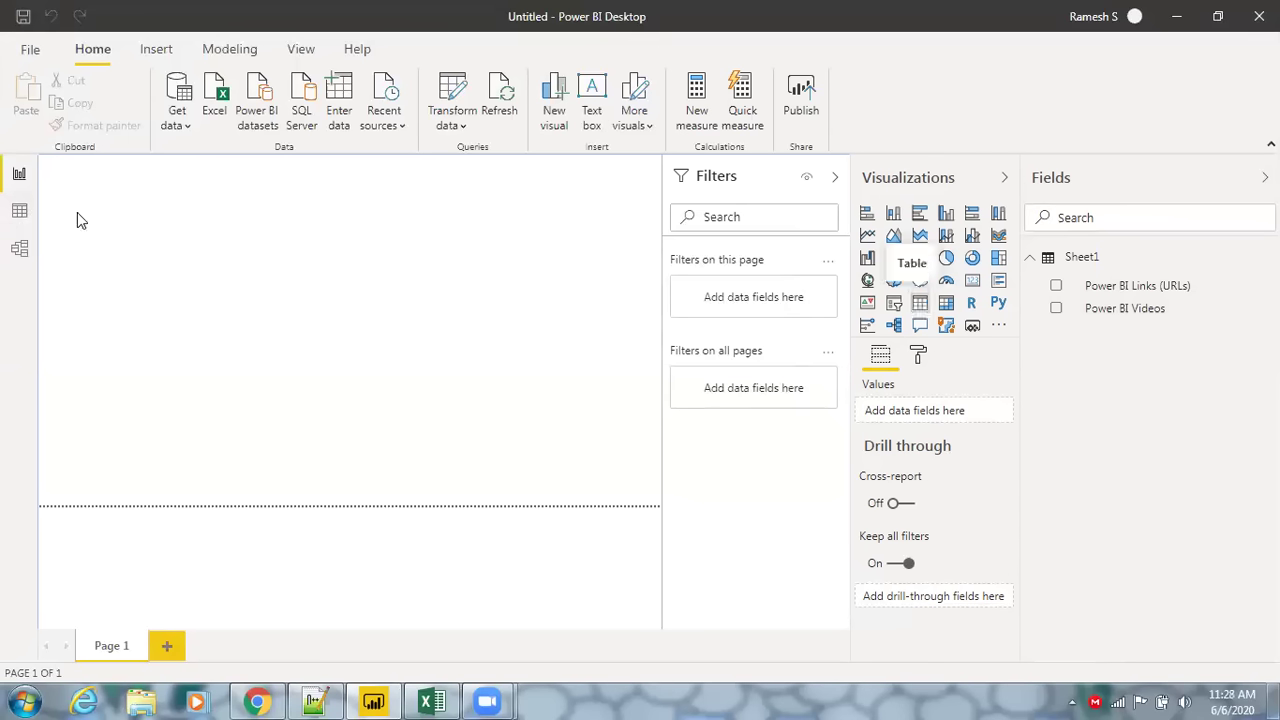
In Data view, set the Power BI Links (URLs) column's data category to Web URL.
click(19, 210)
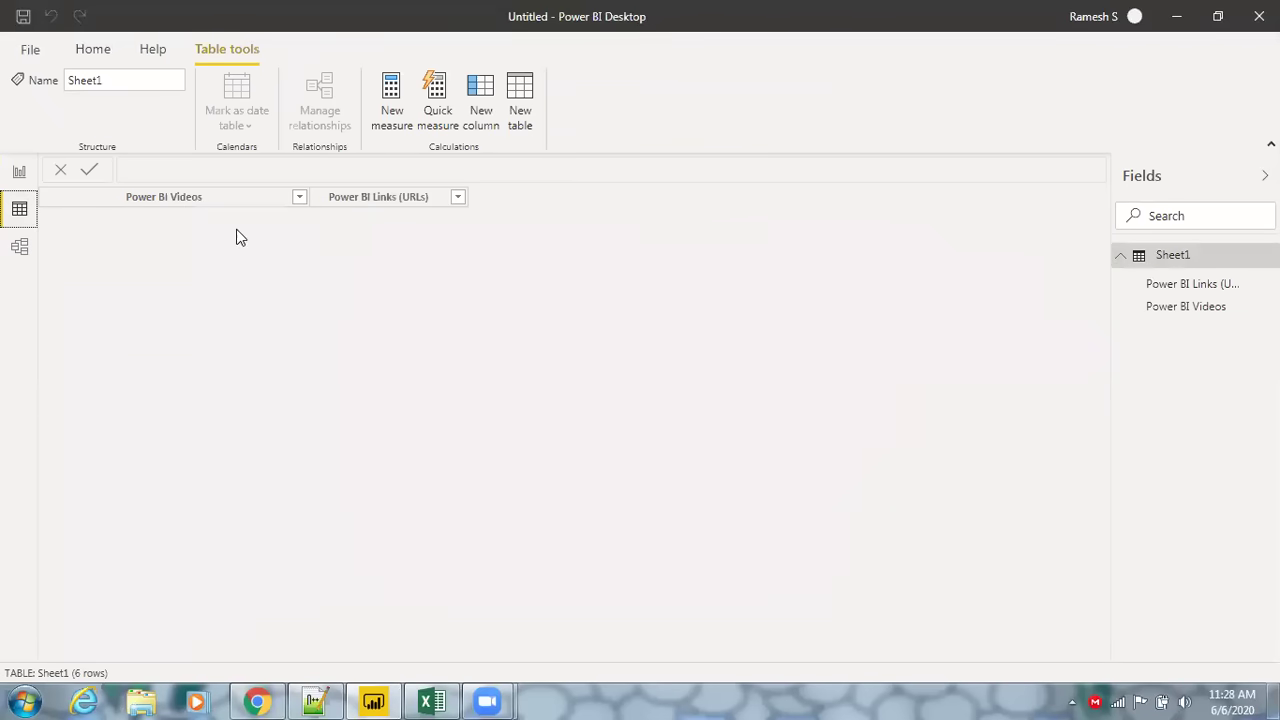
click(1174, 256)
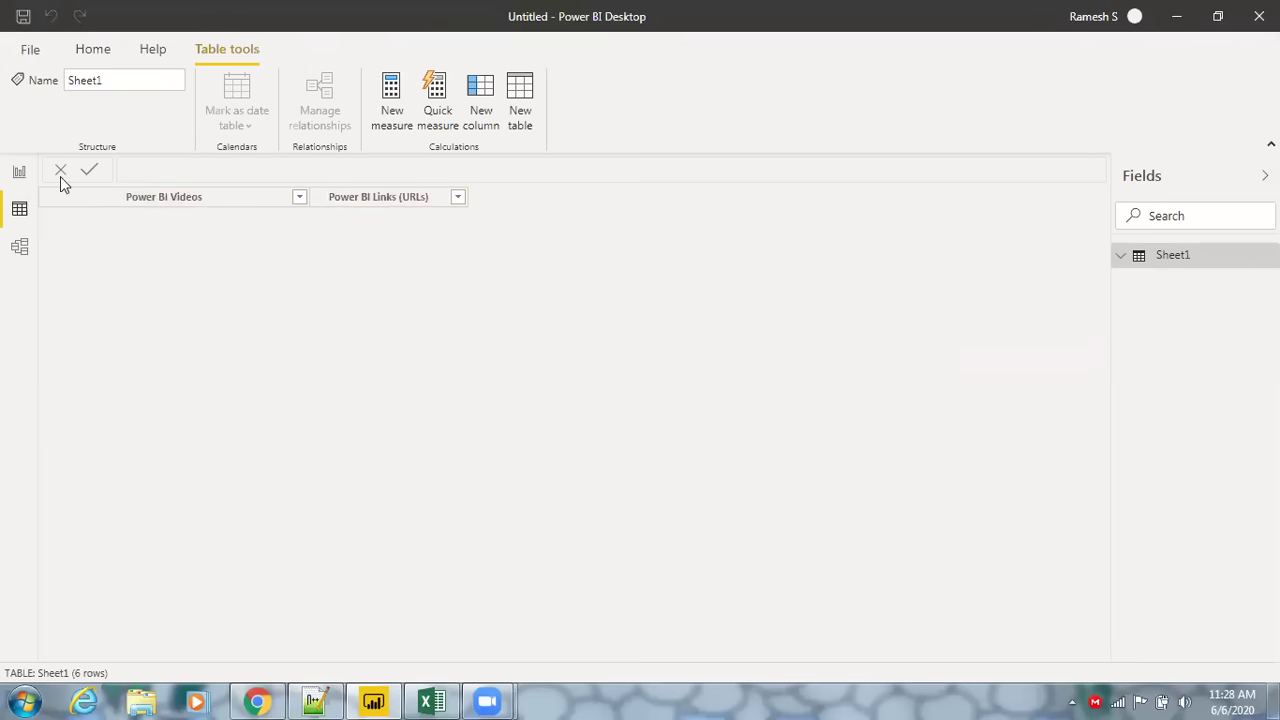
click(377, 199)
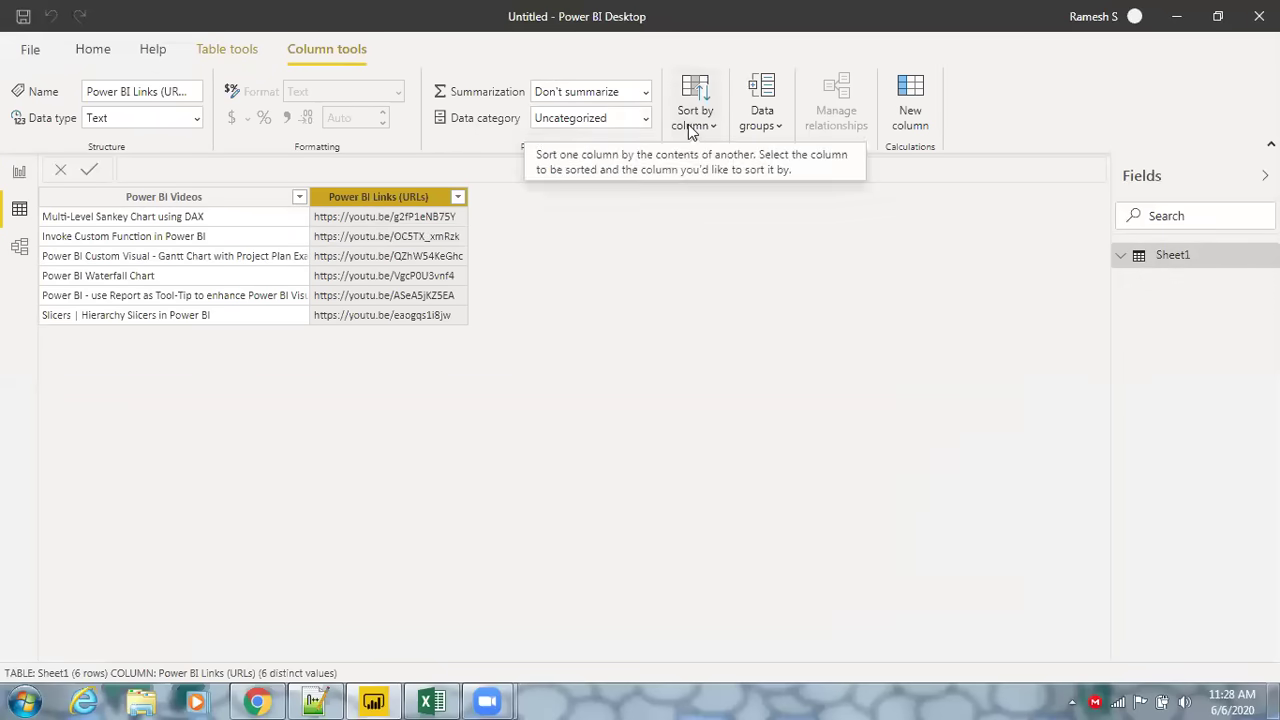
click(641, 122)
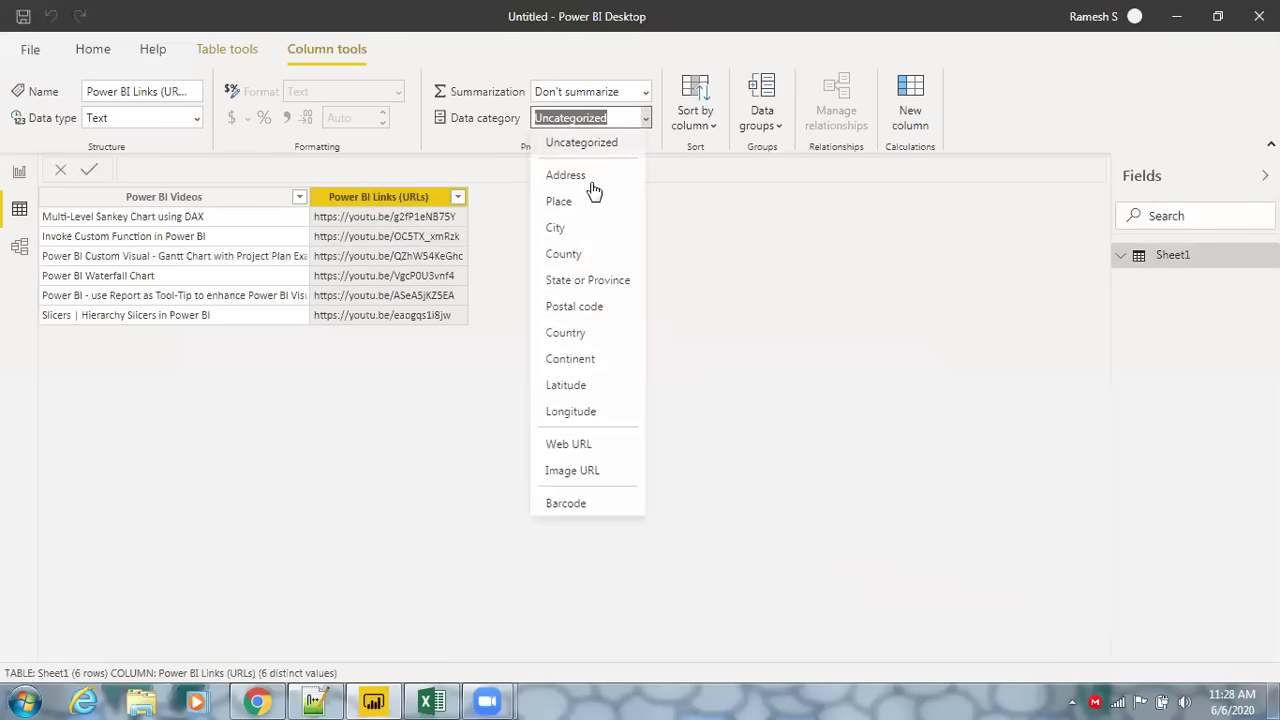
click(580, 452)
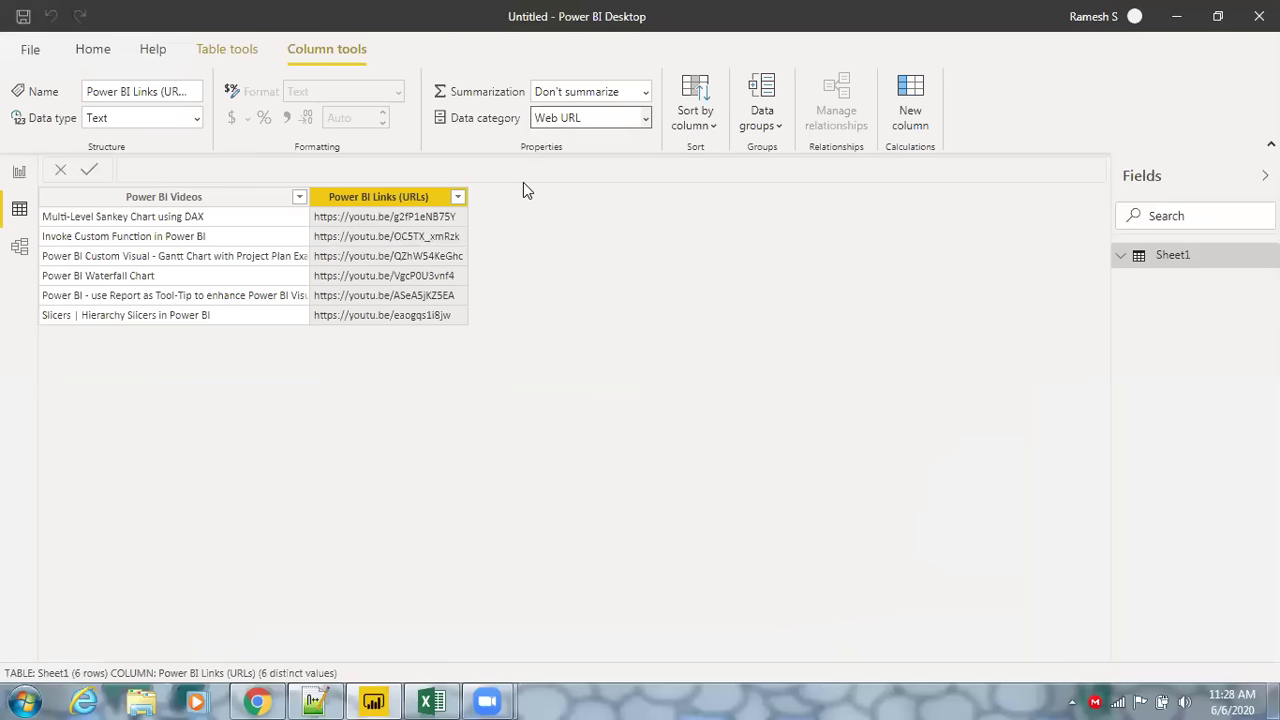
click(18, 175)
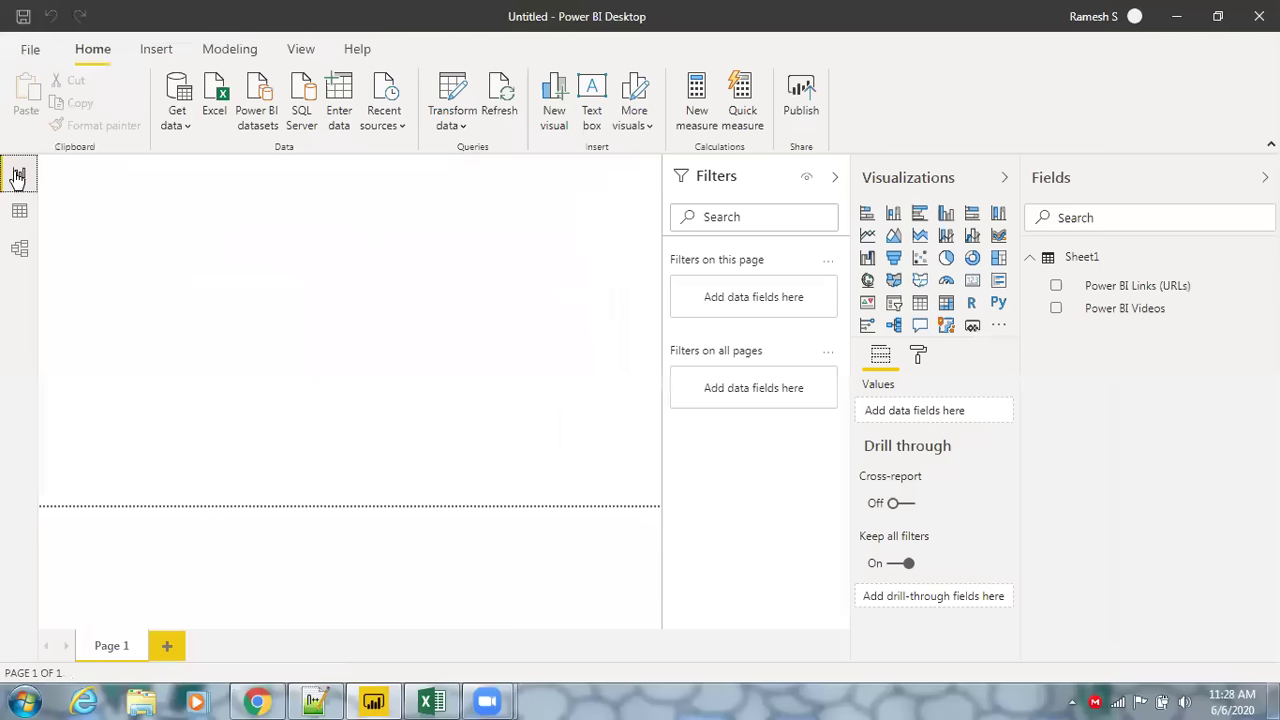
Collapse Filters, insert a Table visual and enlarge it across the canvas.
click(833, 182)
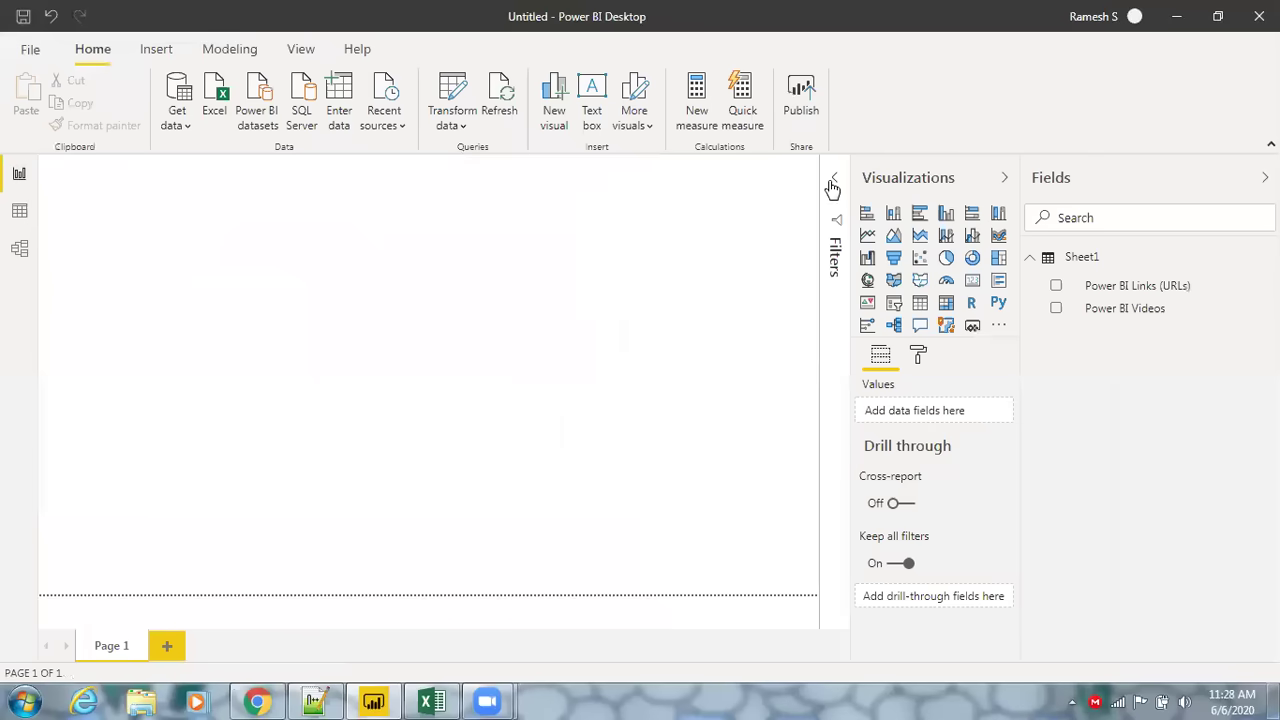
click(921, 309)
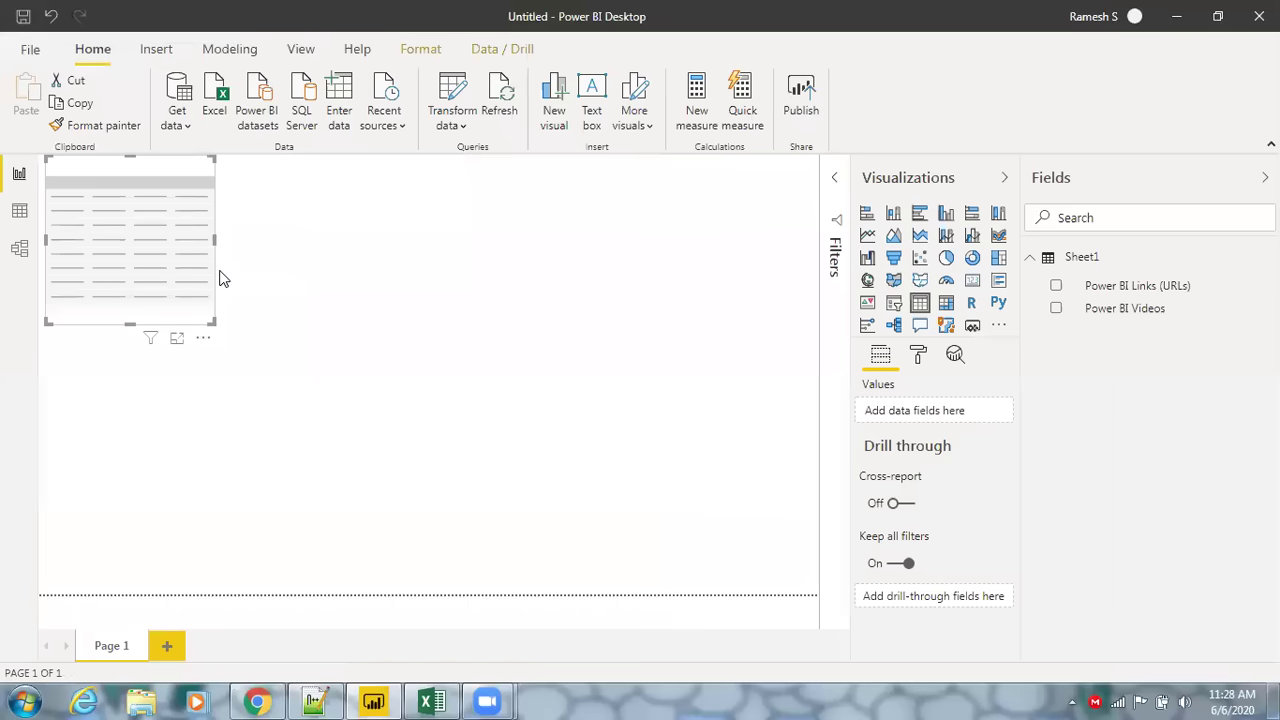
drag(215, 237, 524, 318)
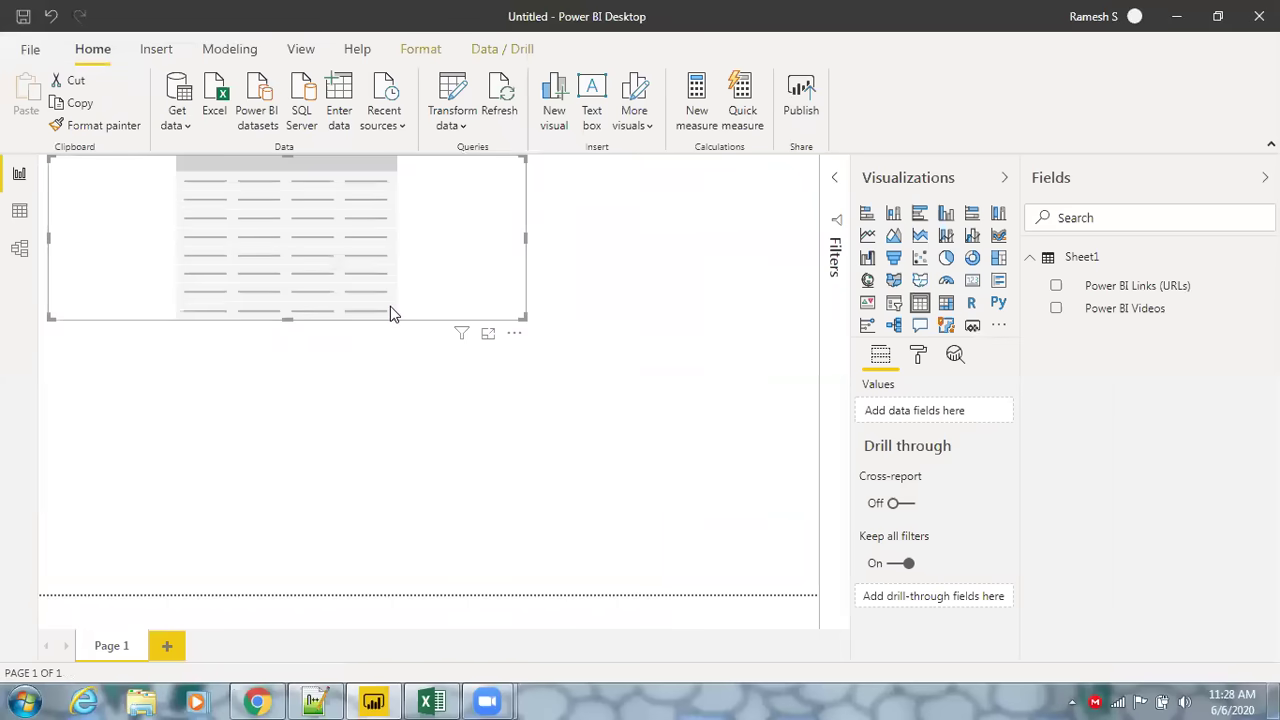
drag(285, 330, 411, 481)
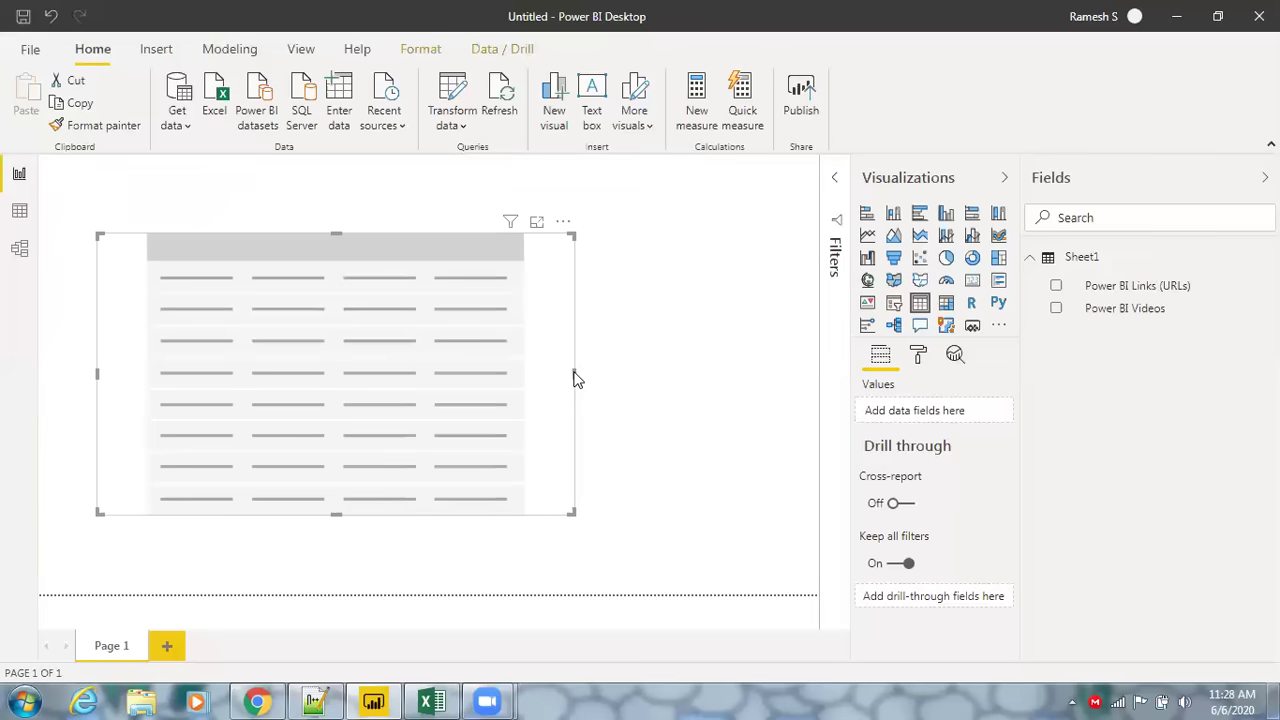
drag(575, 378, 721, 409)
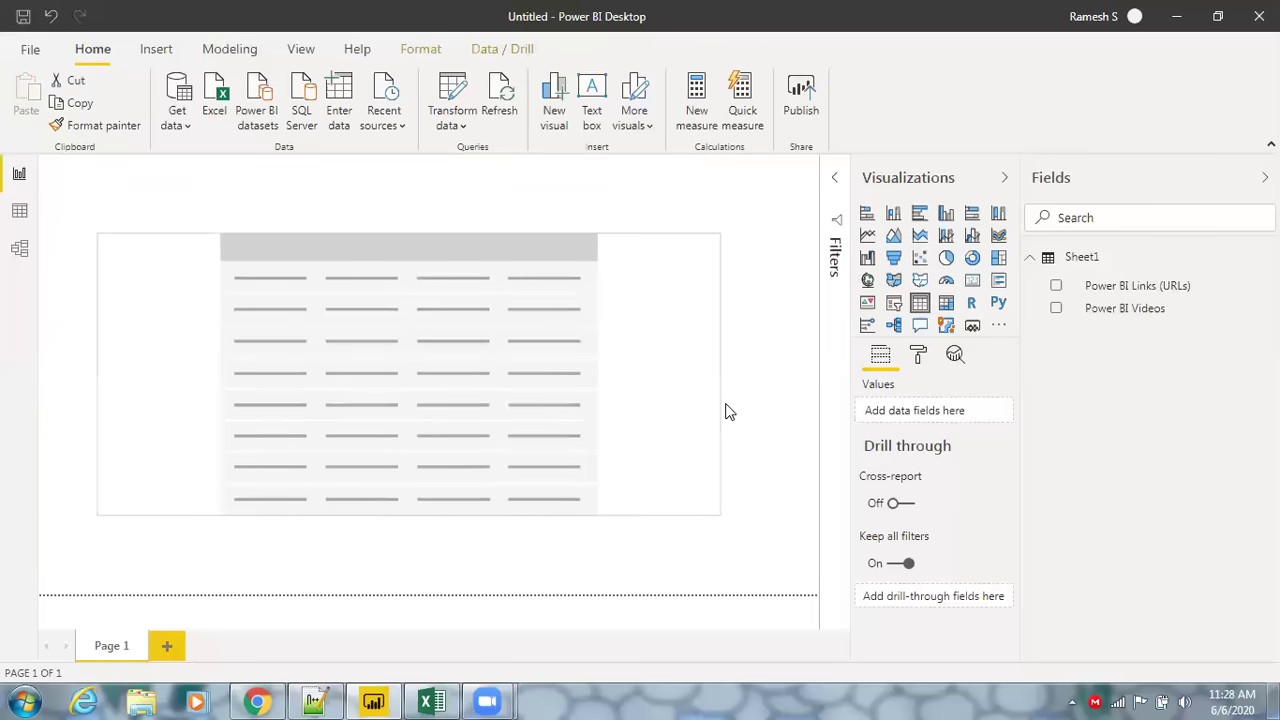
Add Power BI Videos and Power BI Links (URLs) to the table and open the Sankey link.
click(1056, 309)
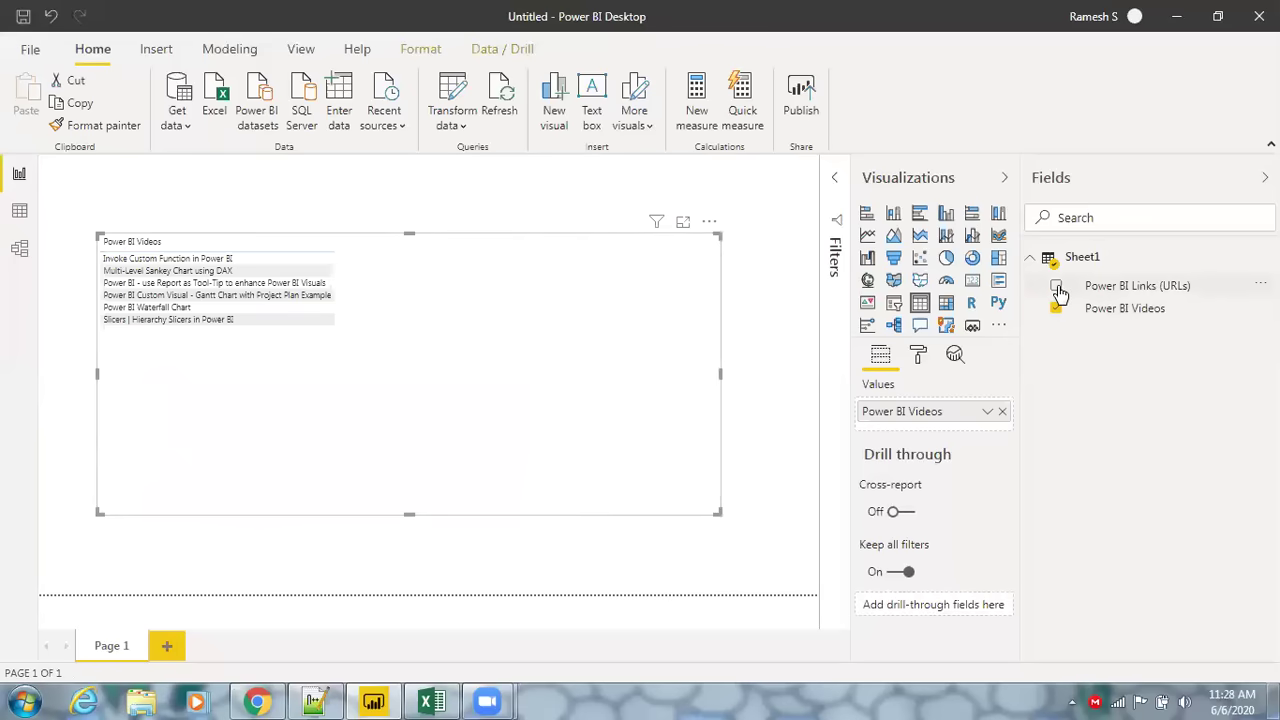
click(1056, 286)
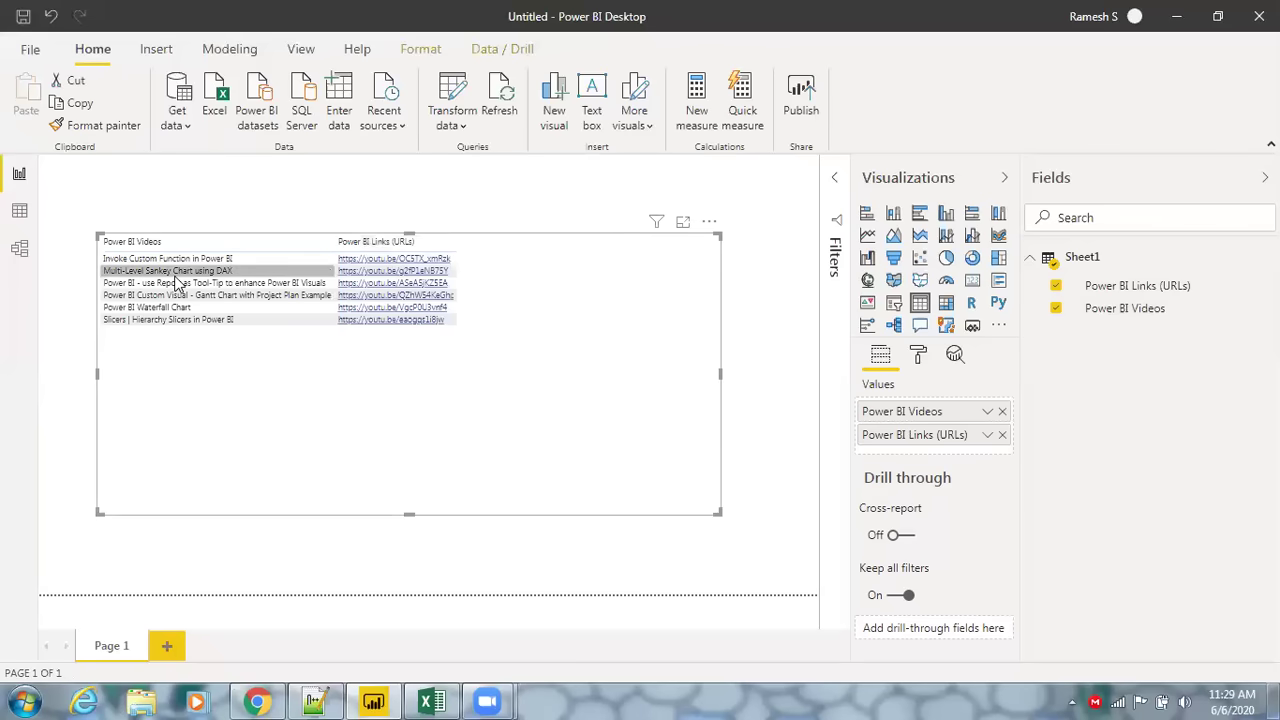
click(380, 282)
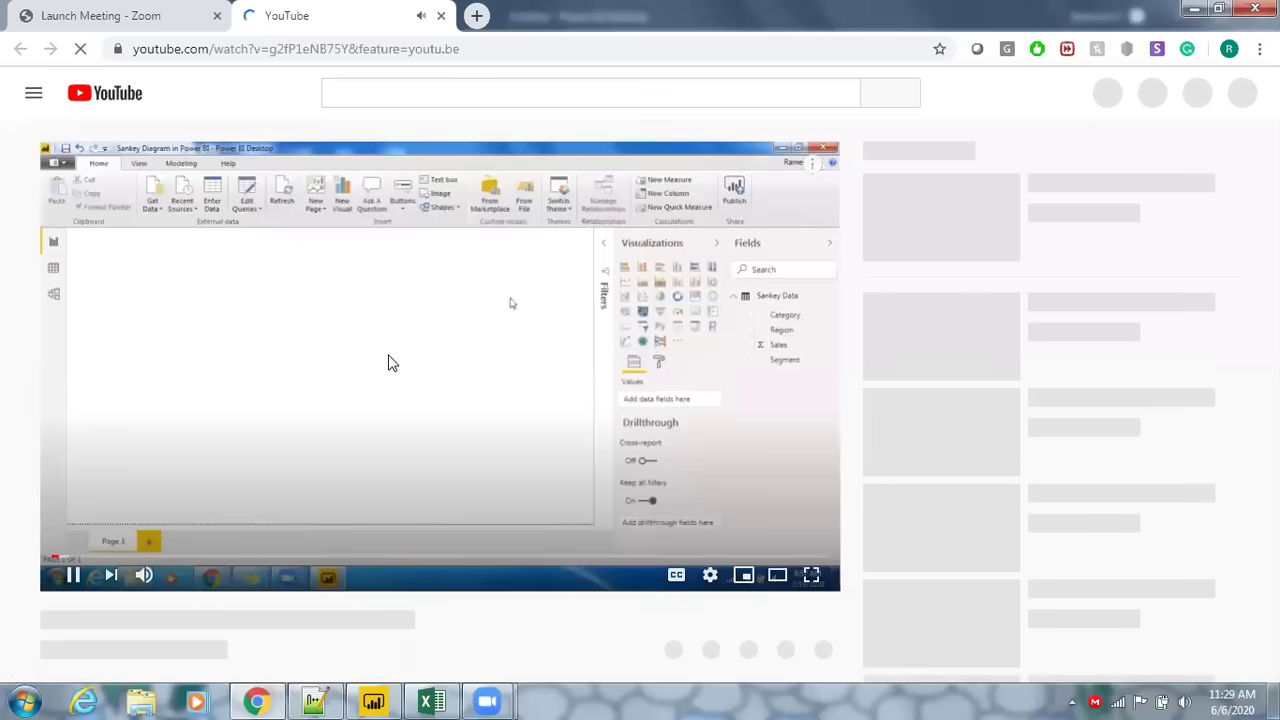
Confirm the Multi-Level Sankey Chart video plays, pause it, and return to Power BI.
scroll(390, 362, down, 1)
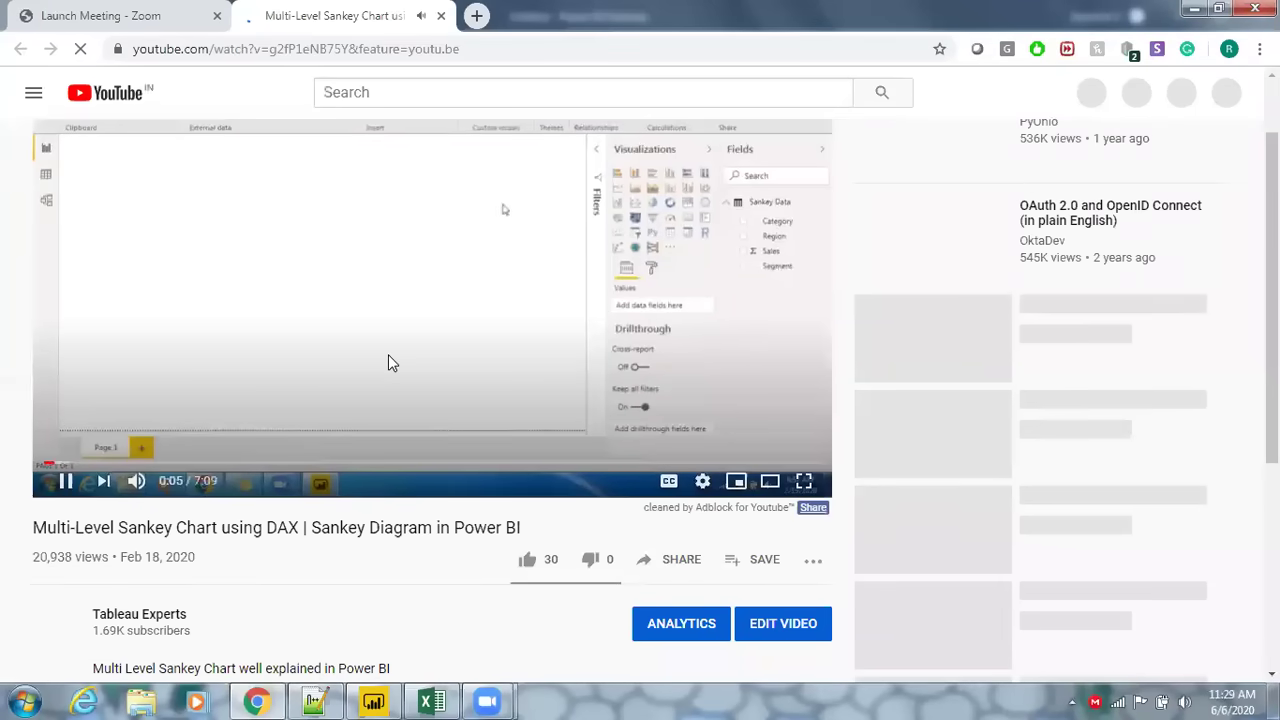
click(547, 258)
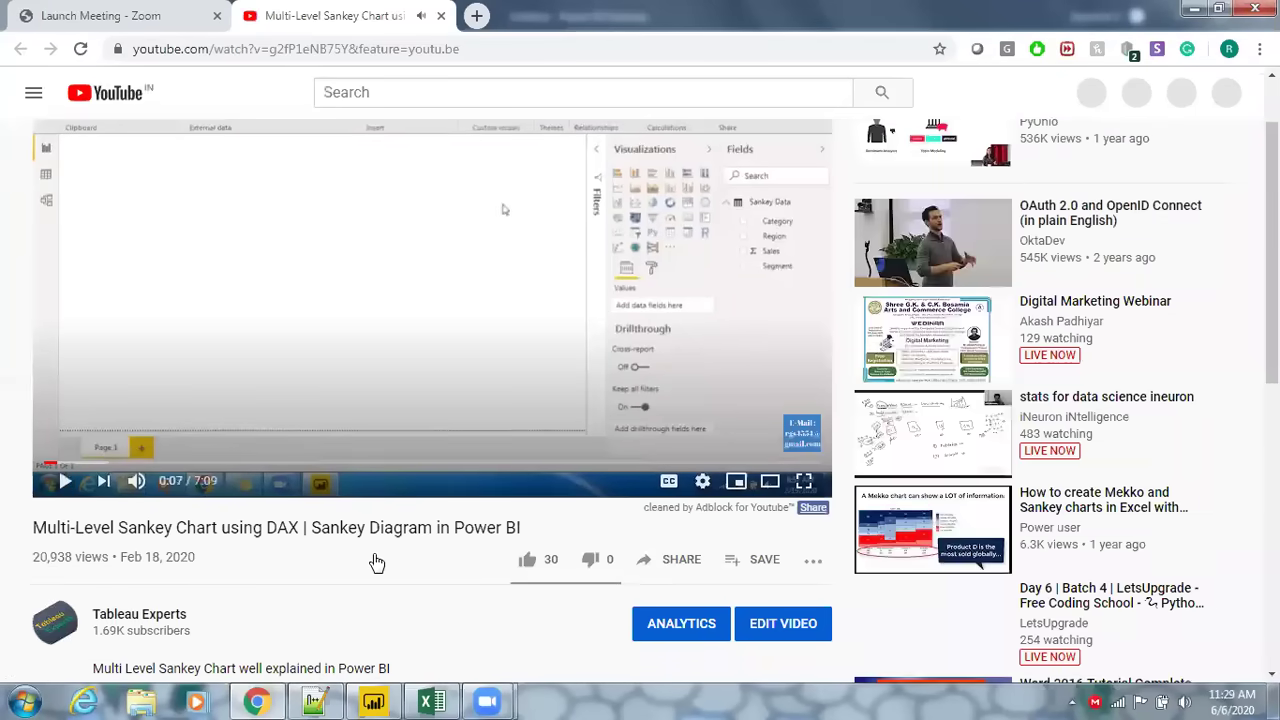
key(alt+Tab)
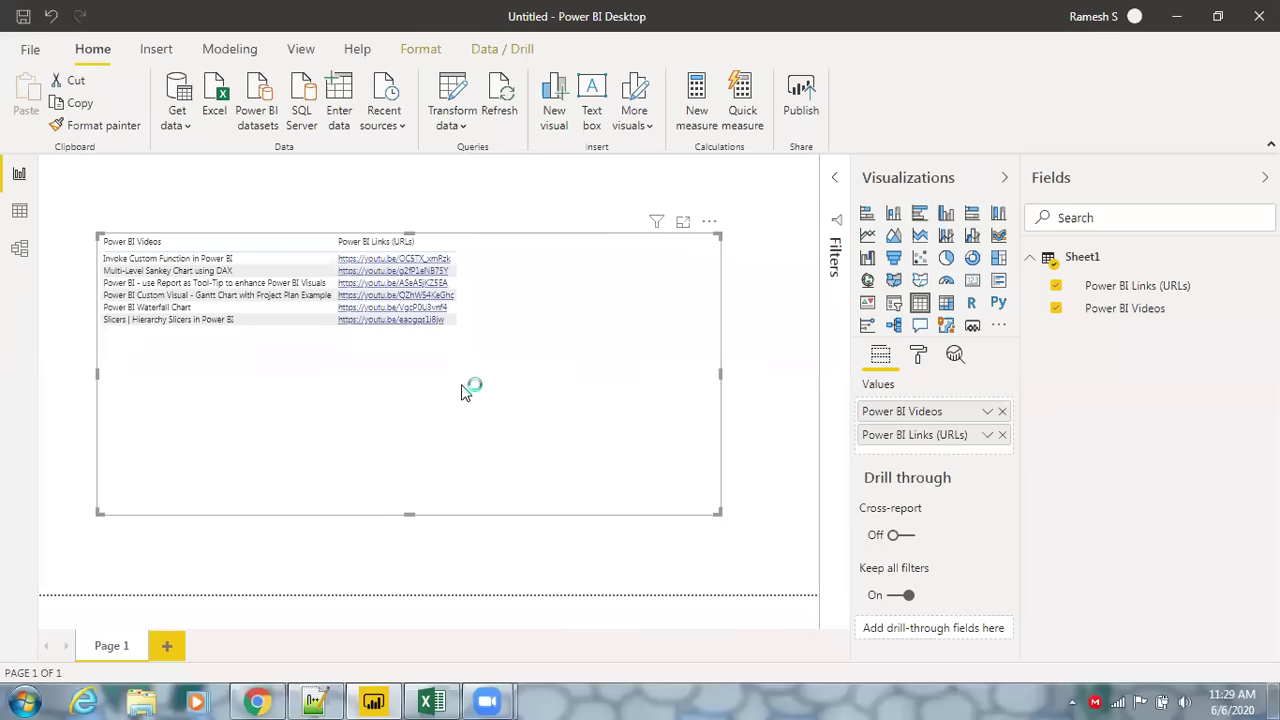